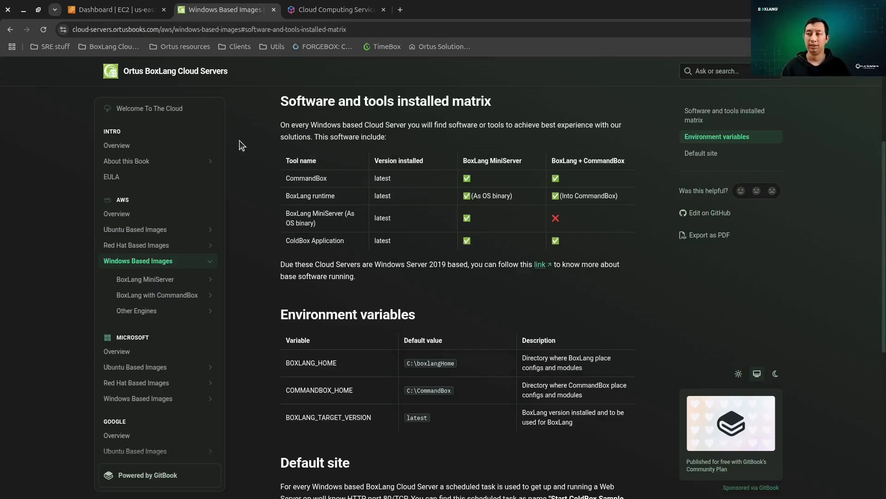
Step: Review the Windows image documentation down to the default site section, and start launching a new instance in the EC2 console
scroll(281, 197, "down", 3)
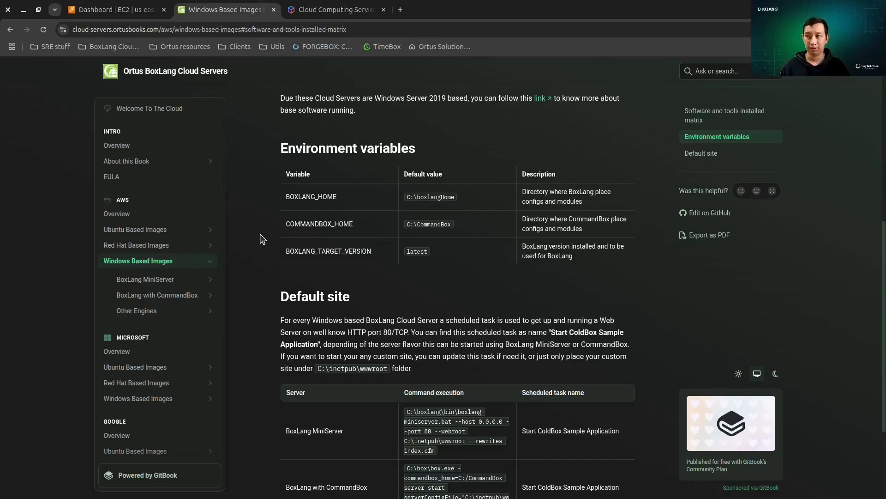
scroll(261, 236, "down", 3)
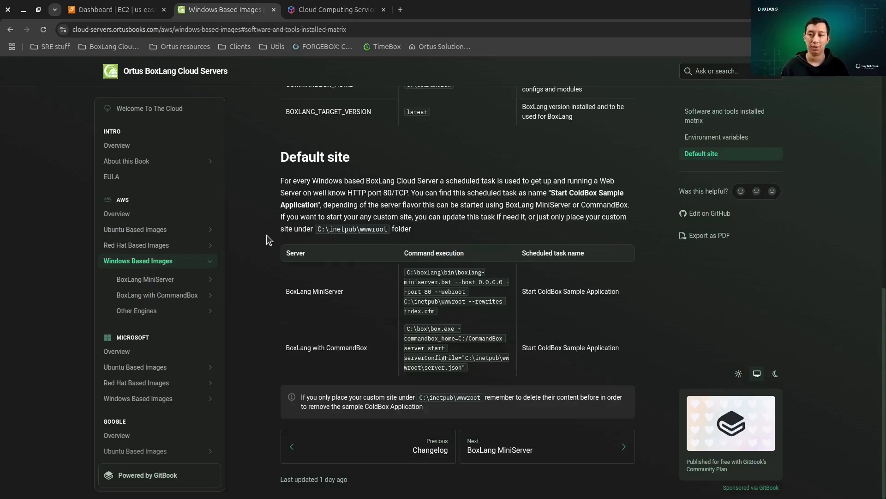
left_click(118, 6)
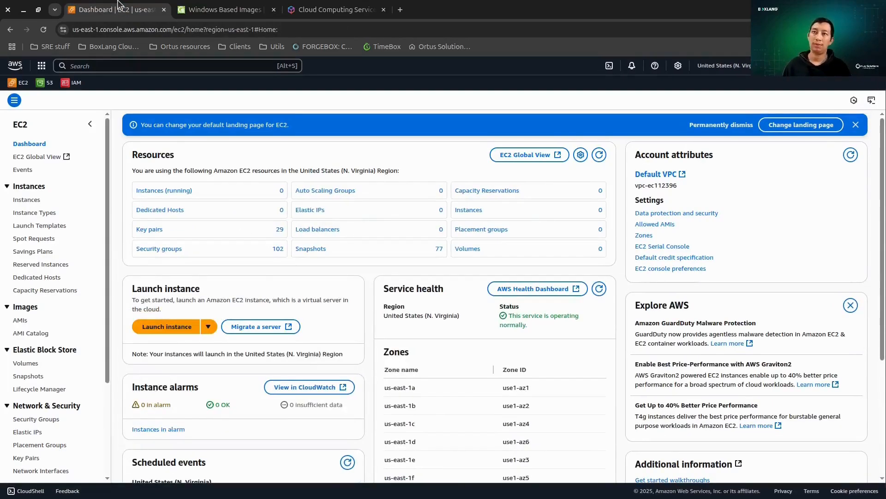
left_click(21, 201)
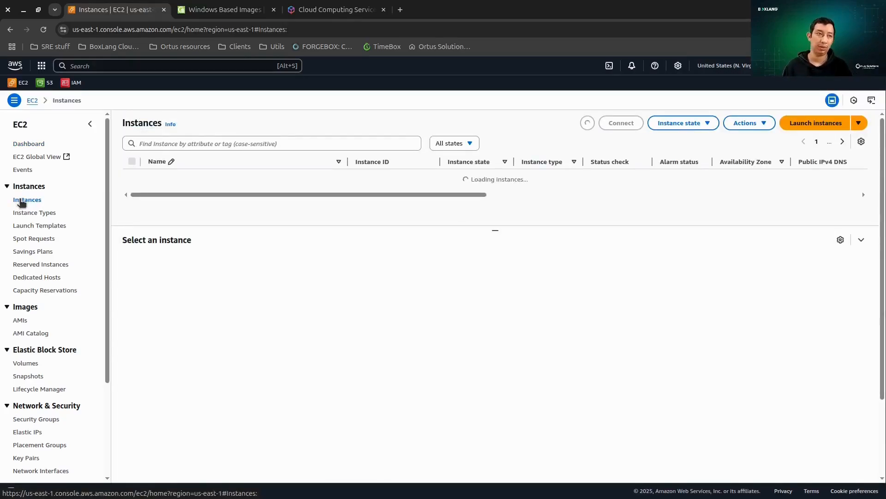
left_click(812, 126)
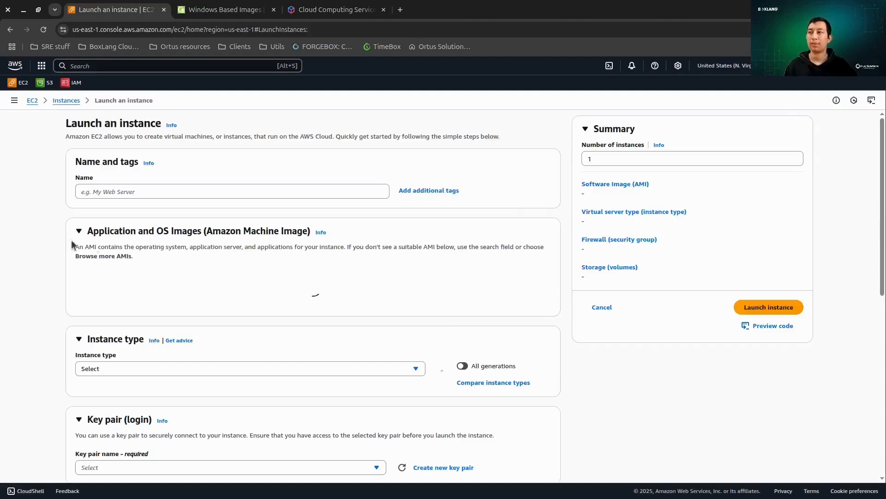
Step: Name the new instance boxlang-miniserver
left_click(115, 192)
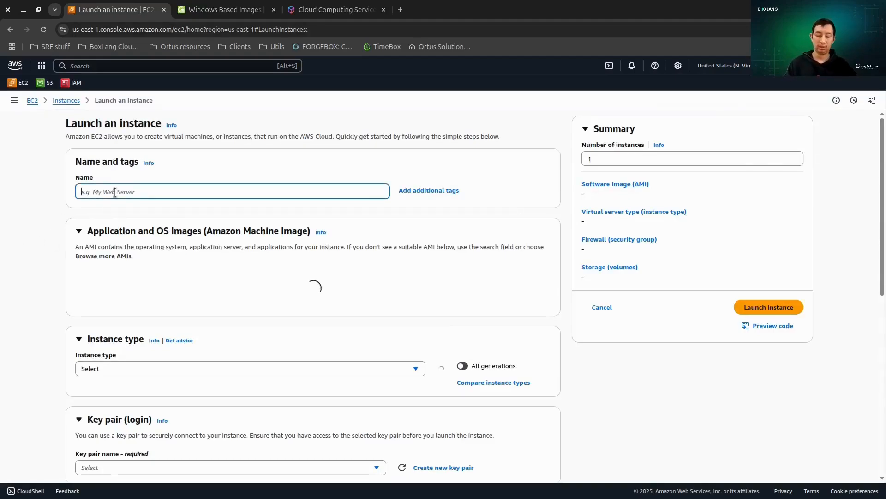
type("boxlang-")
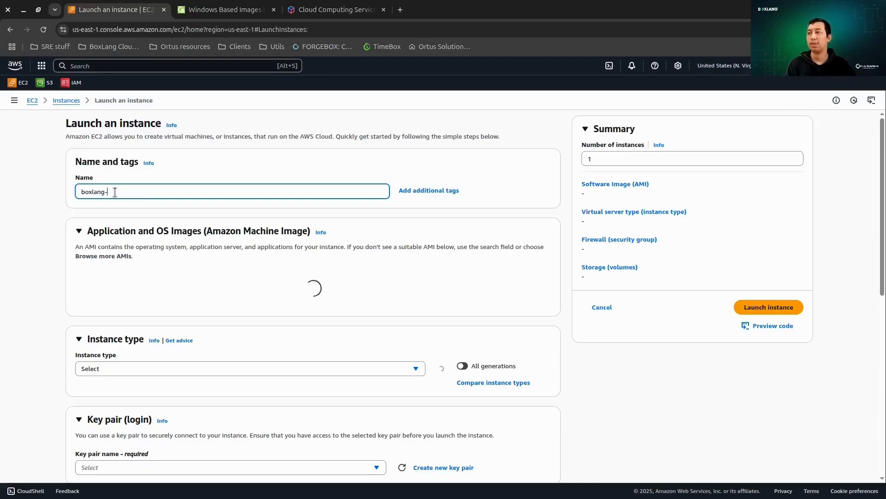
type("miniserver")
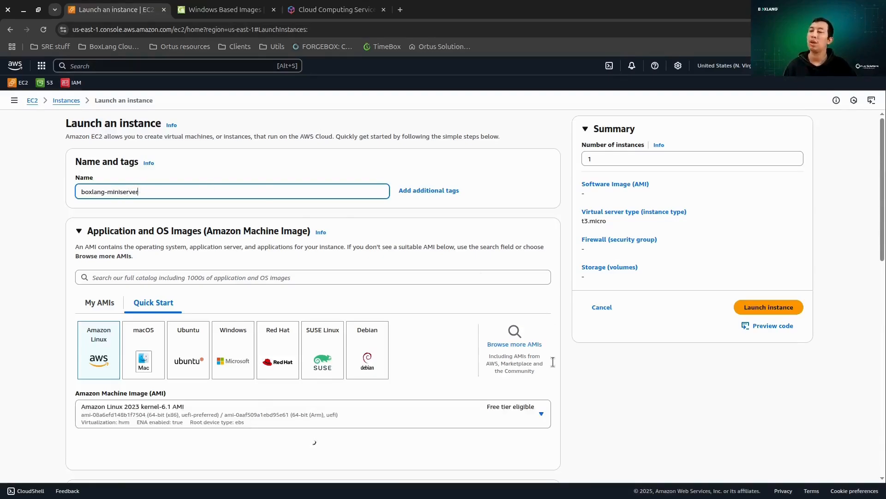
Step: Browse more machine images and search the AWS Marketplace AMIs for boxlang
left_click(522, 345)
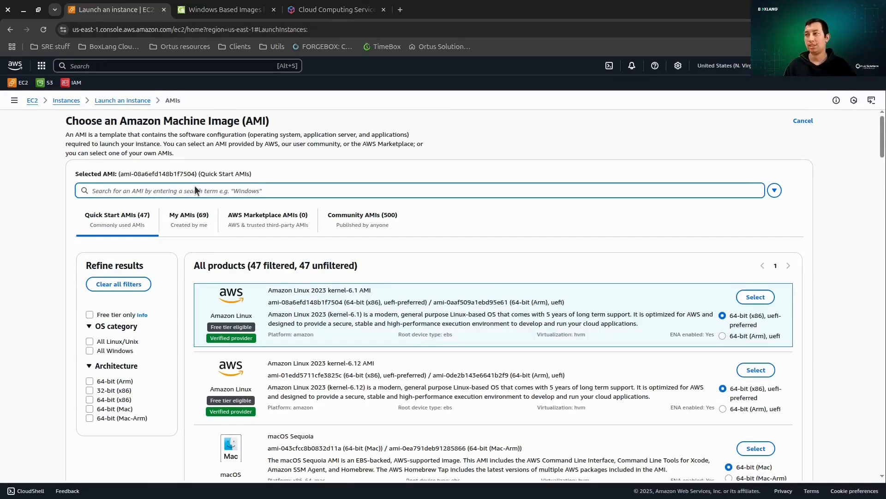
scroll(195, 185, "down", 1)
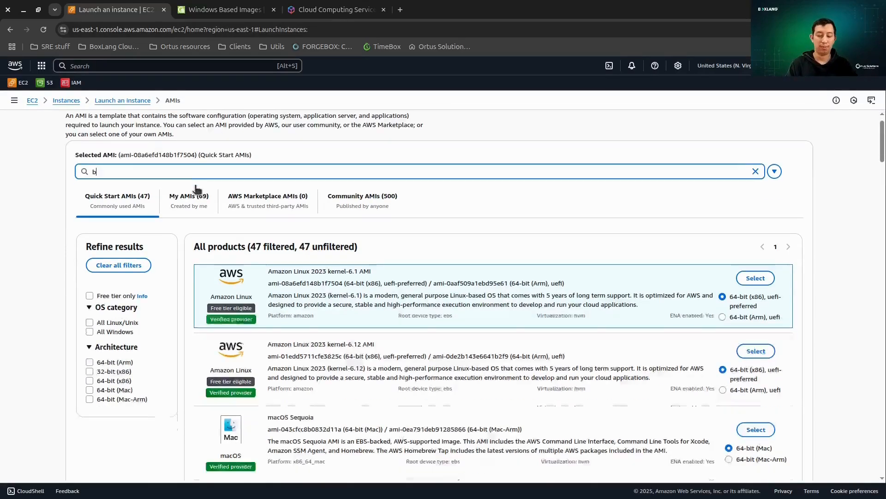
type("boxlang")
key("Return")
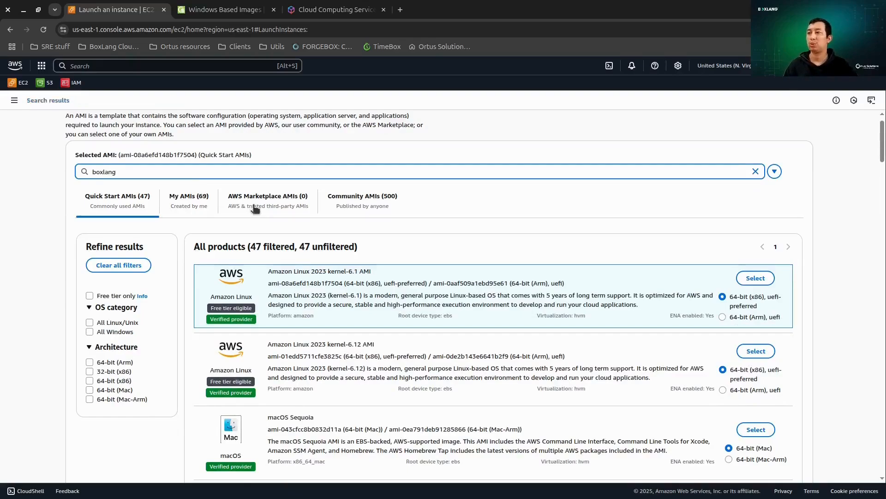
left_click(278, 200)
left_click(226, 191)
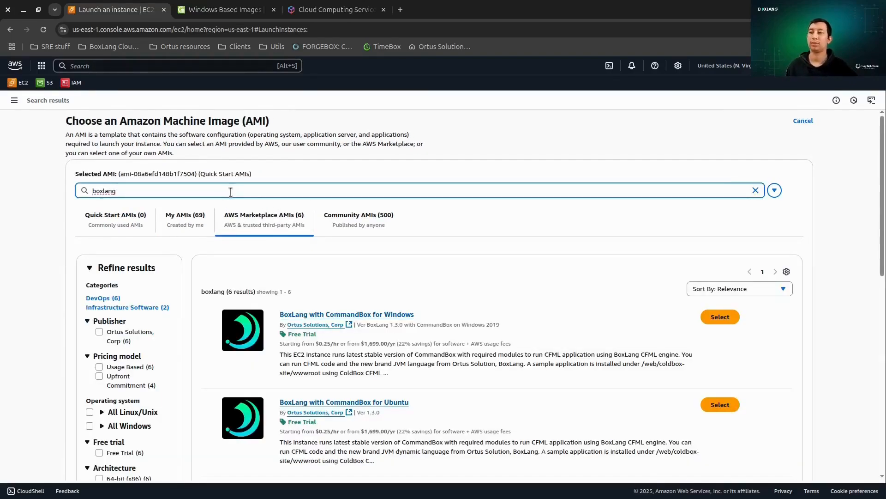
Step: Select the BoxLang Miniserver for Windows image and subscribe to it immediately
scroll(644, 305, "down", 2)
scroll(647, 315, "down", 3)
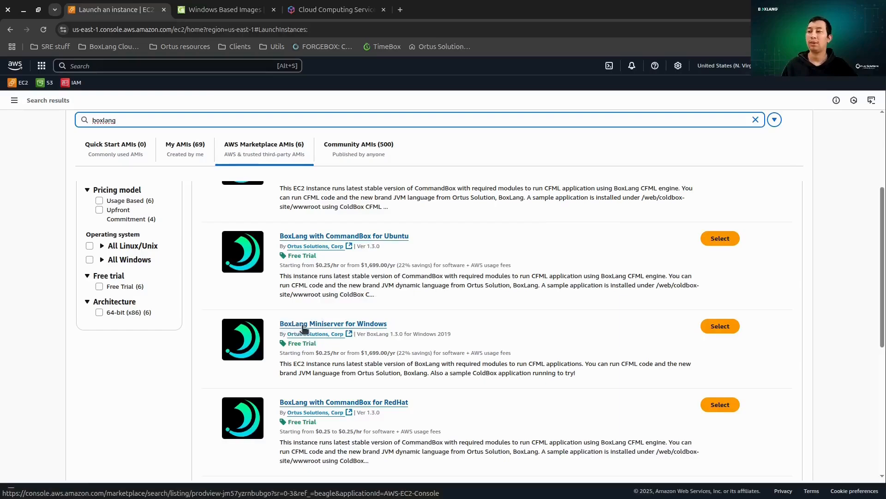
left_click(719, 326)
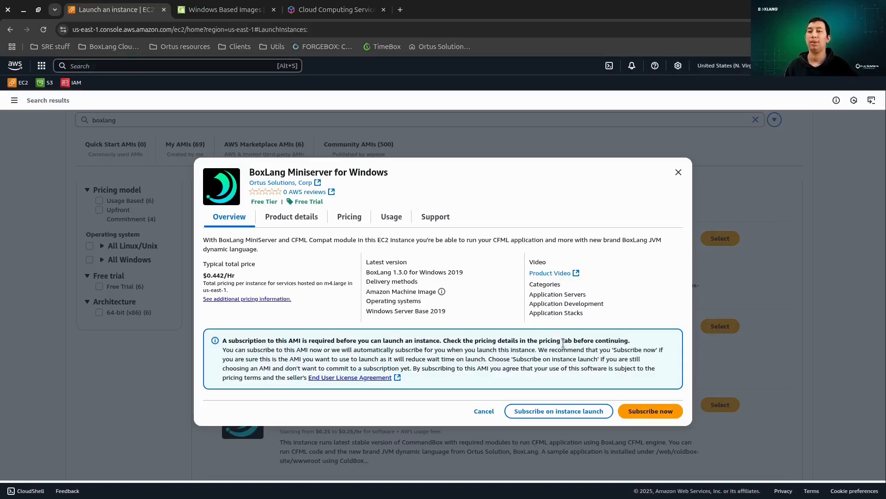
left_click(655, 412)
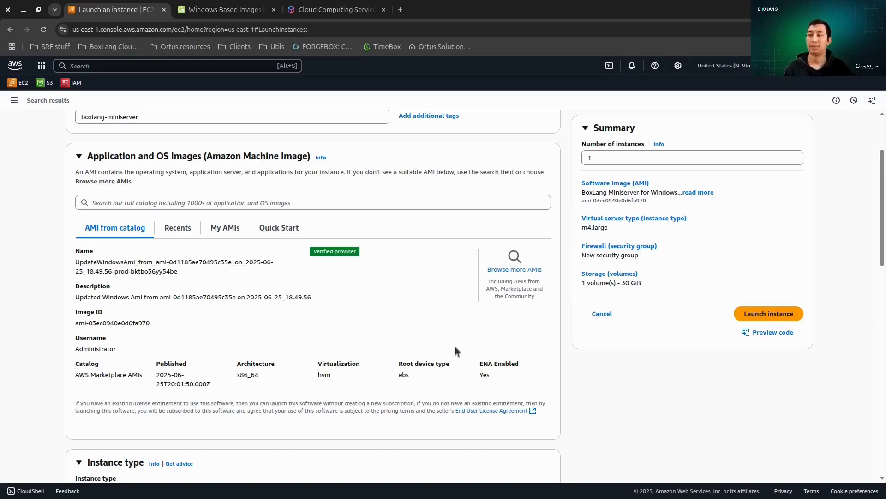
Step: Assign the existing login key pair whose name starts with "oti" to the instance
scroll(455, 351, "down", 5)
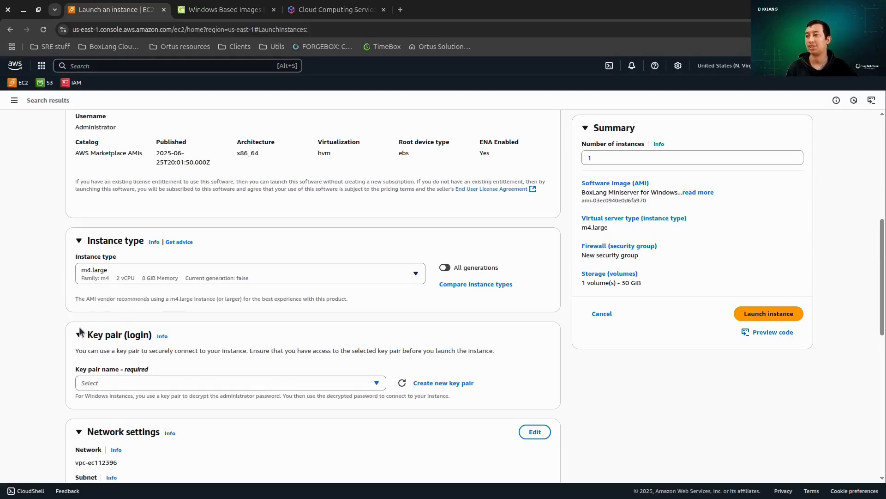
scroll(80, 329, "down", 2)
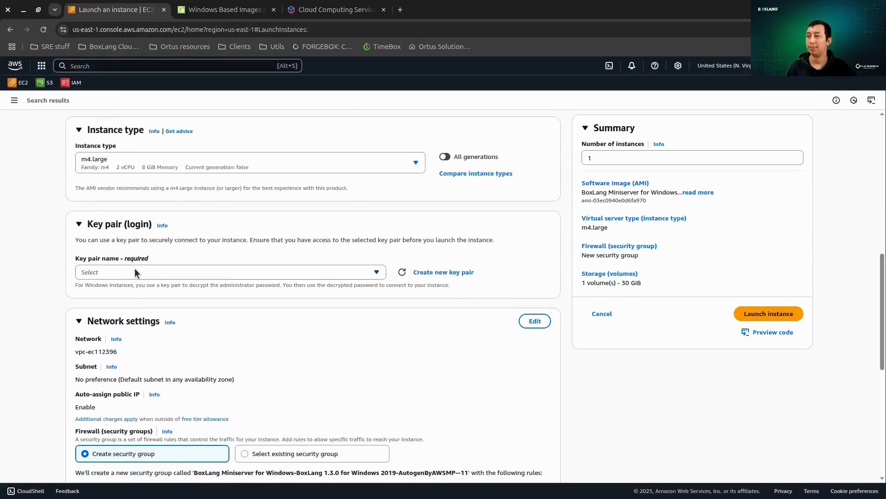
left_click(134, 272)
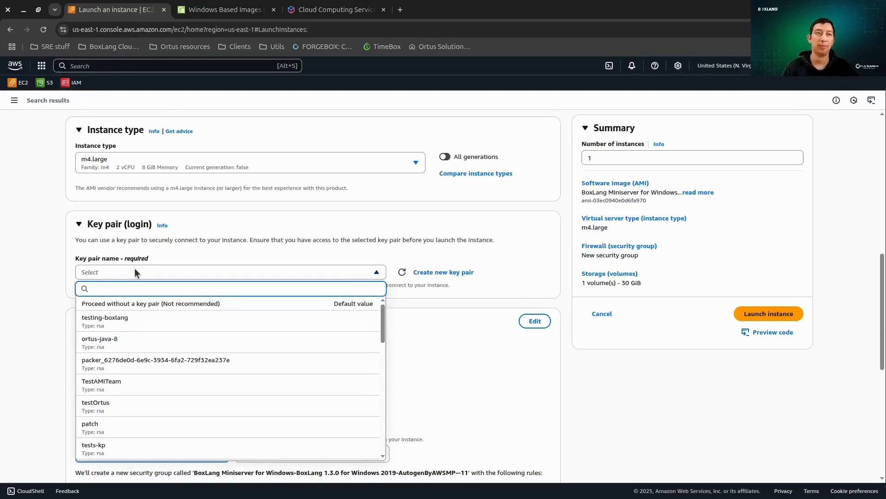
type("ot")
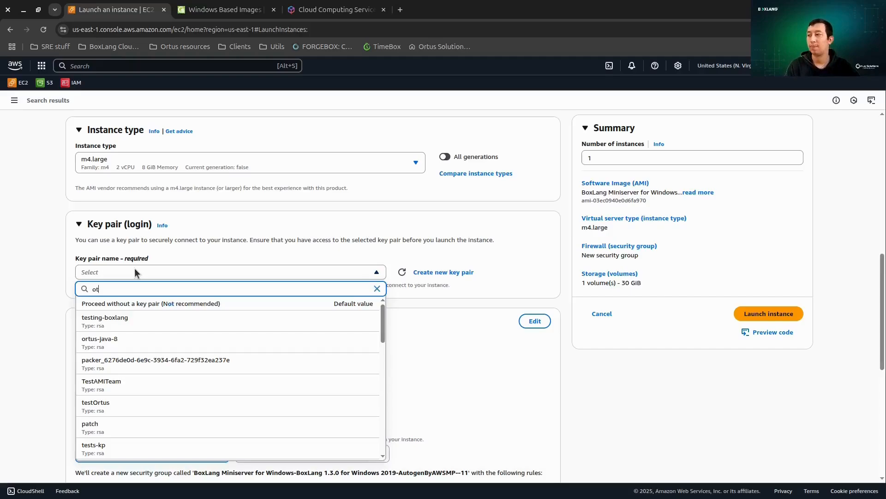
type("i")
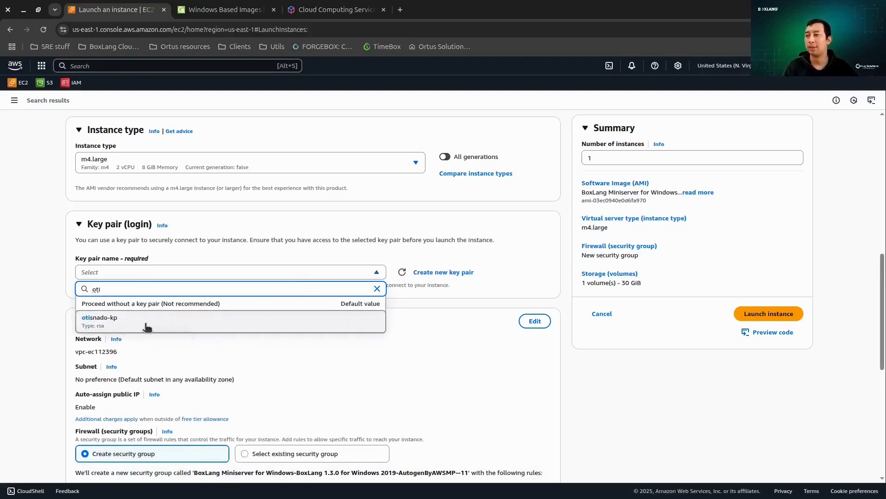
key("Return")
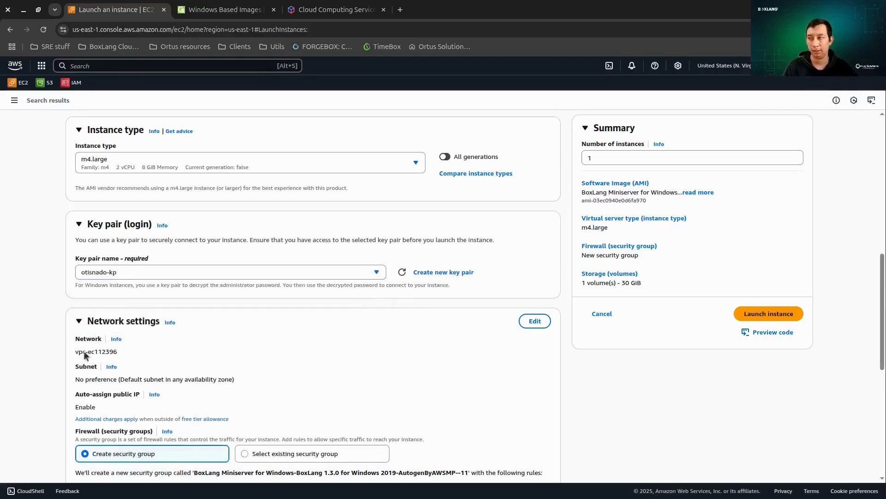
Step: Edit the network settings to add a second inbound security group rule of type rdp with source type Anywhere
scroll(96, 345, "down", 2)
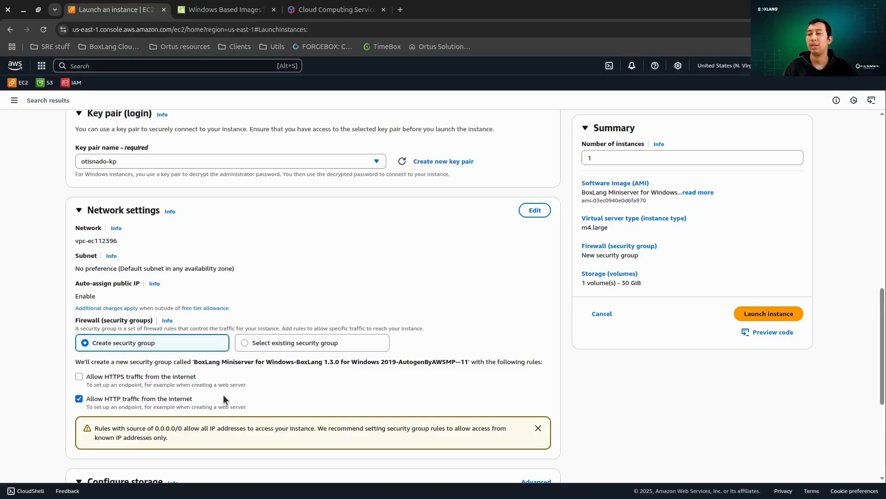
left_click(535, 211)
scroll(508, 240, "down", 5)
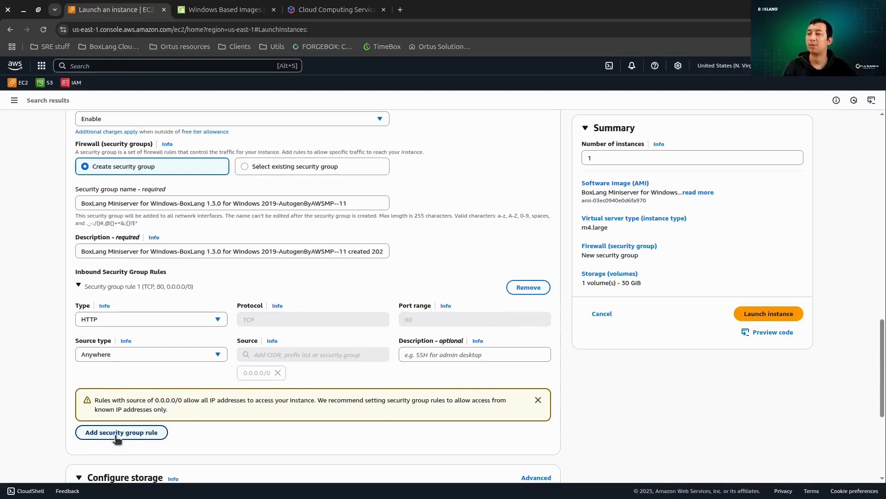
left_click(138, 425)
left_click(137, 429)
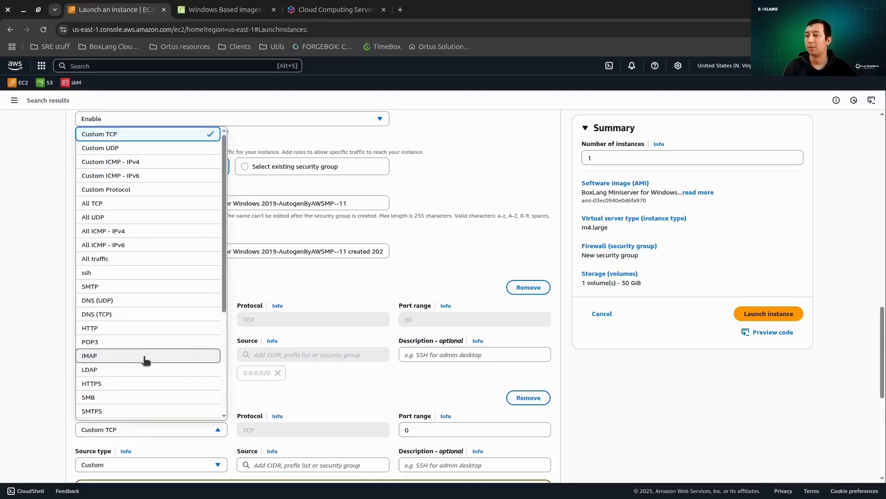
scroll(121, 365, "down", 6)
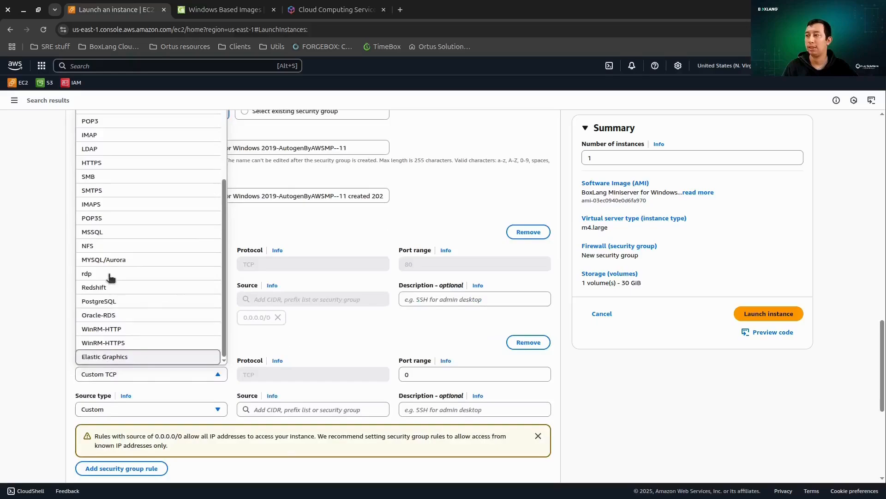
left_click(110, 274)
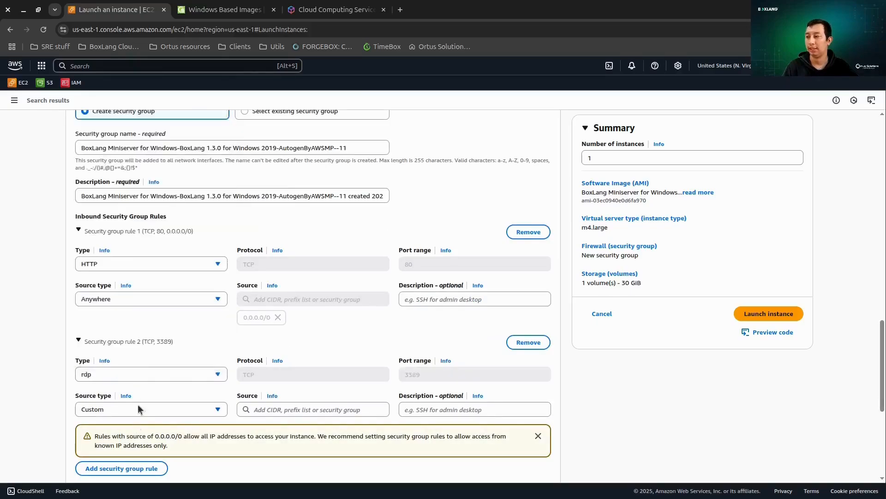
left_click(114, 408)
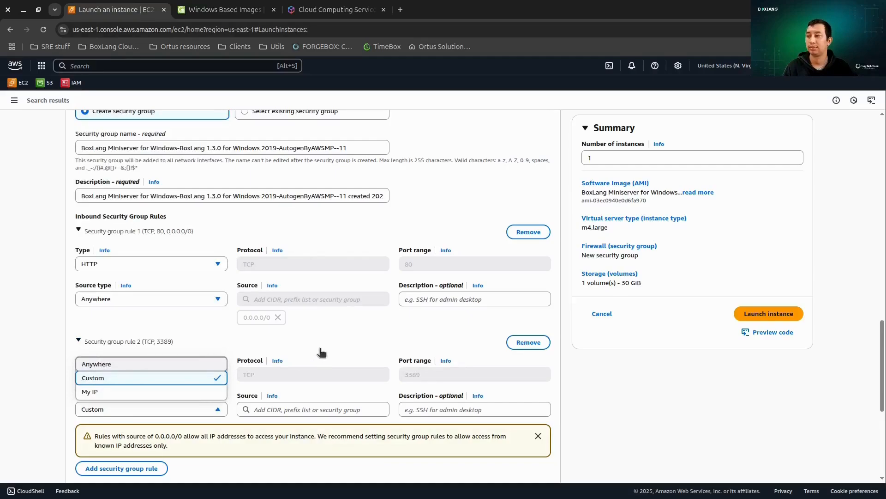
scroll(320, 349, "down", 1)
scroll(173, 250, "up", 1)
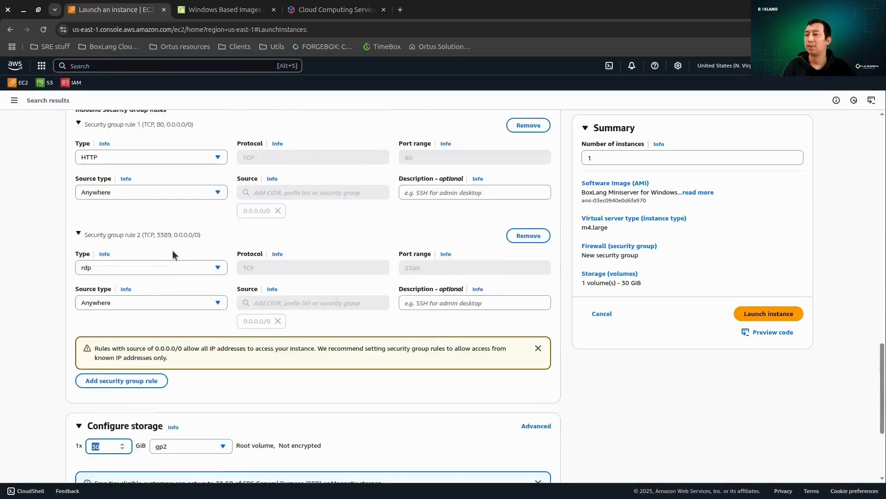
Step: Set the root volume's size to 120 GiB in the storage configuration
scroll(173, 250, "down", 2)
double_click(103, 333)
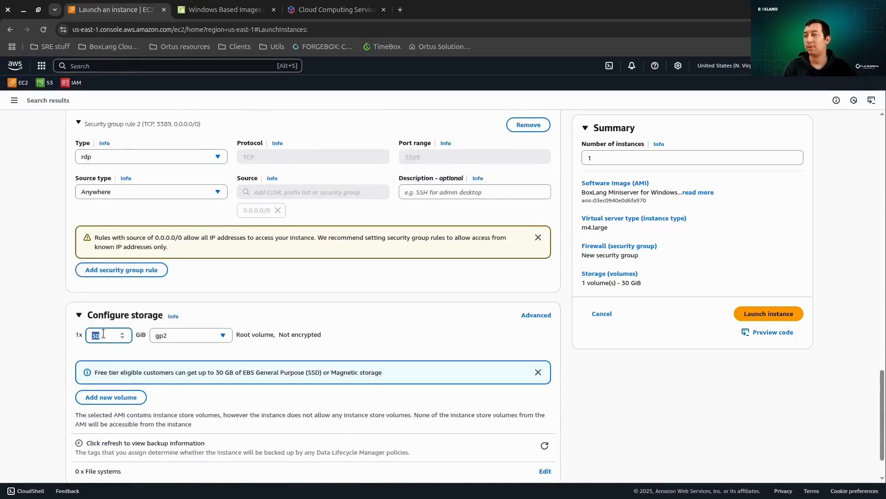
left_click(103, 333)
key("BackSpace")
key("BackSpace")
type("12")
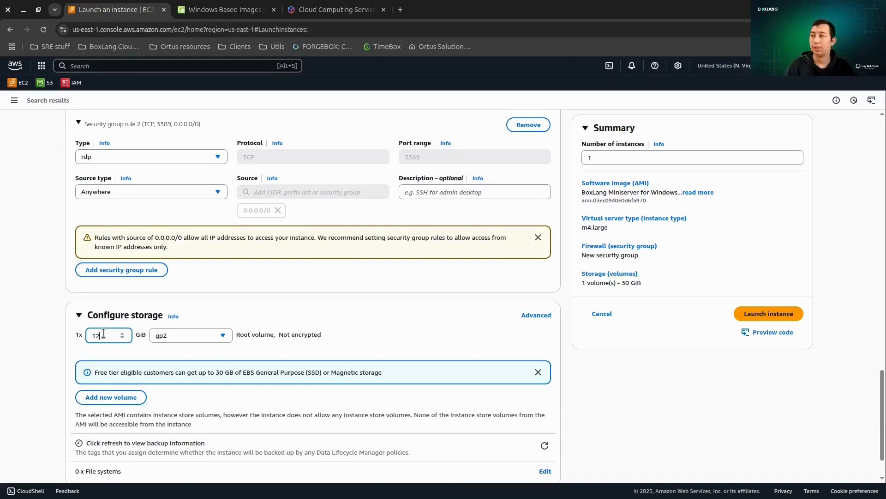
scroll(103, 333, "down", 1)
type("0")
left_click(87, 424)
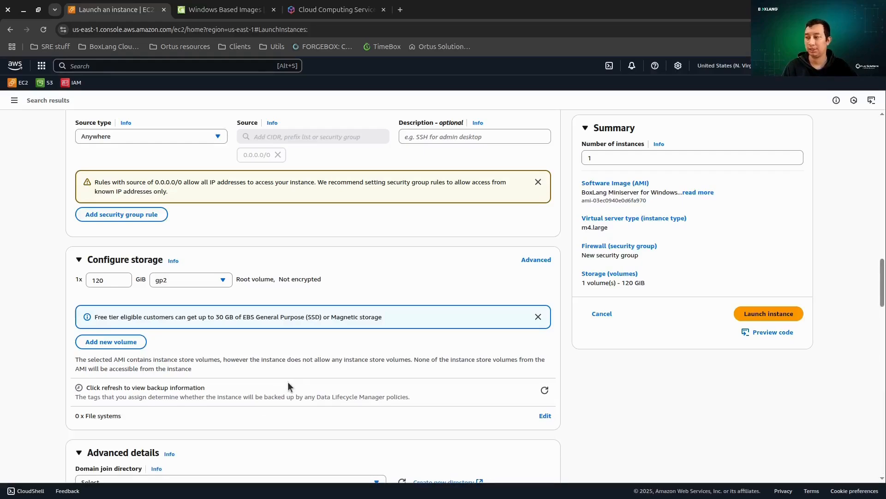
Step: Copy the whole PowerShell script from the powershell file in VS Code into the instance's user data in Chrome
scroll(403, 376, "down", 15)
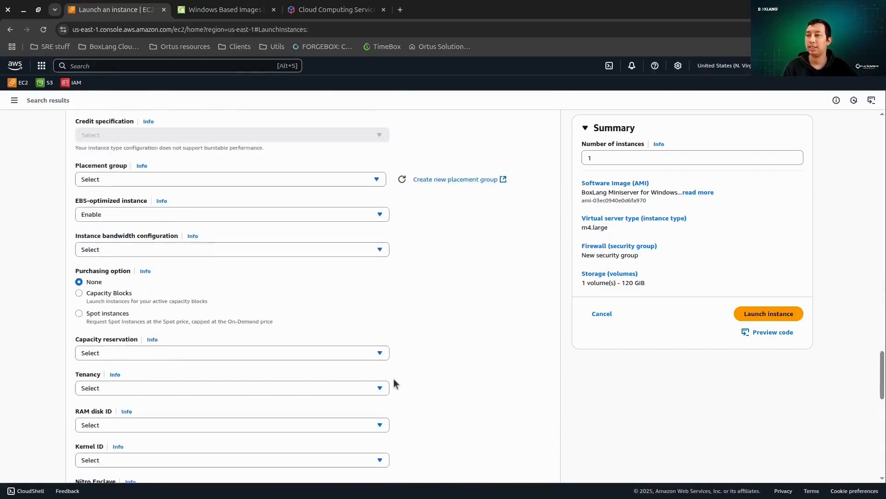
scroll(395, 383, "down", 10)
left_click(171, 398)
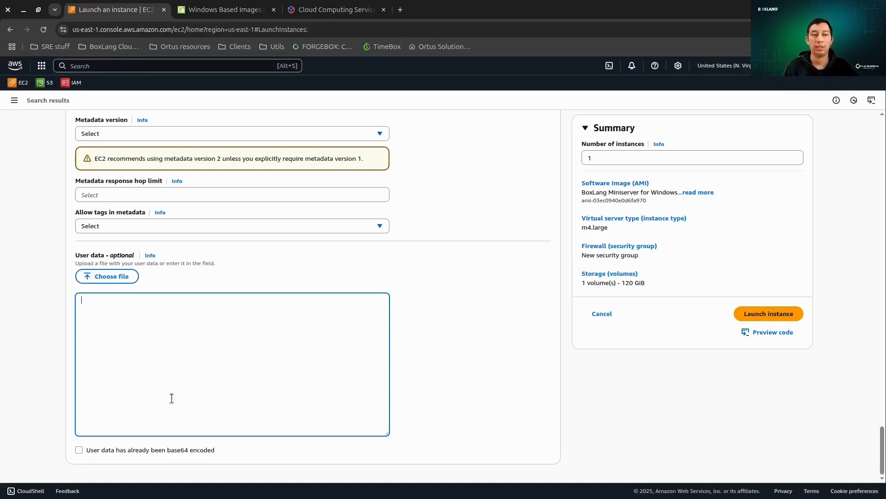
mouse_move(445, 498)
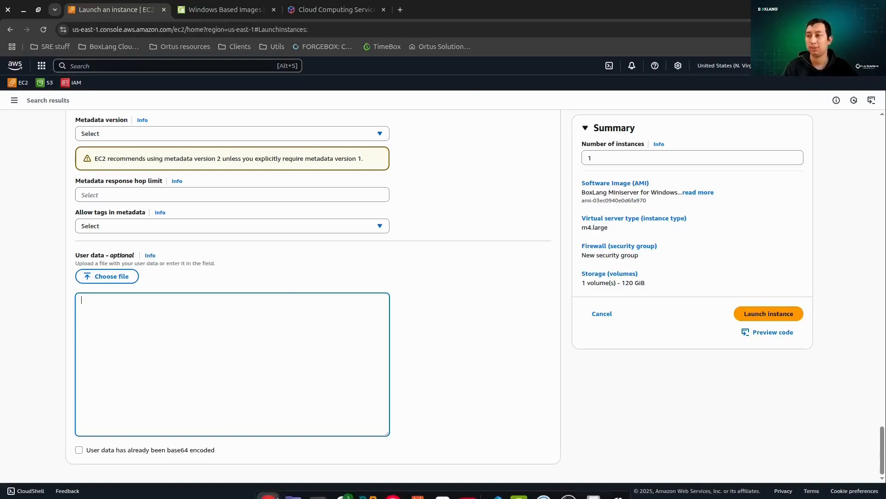
left_click(493, 483)
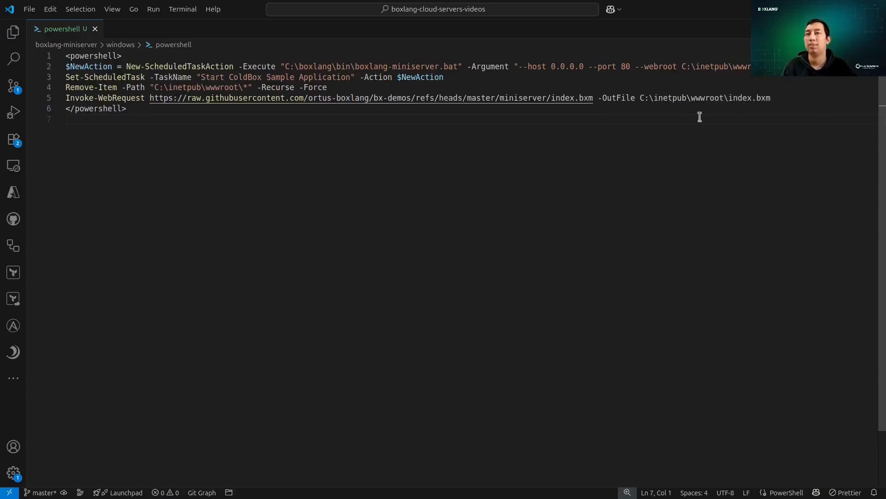
left_click(137, 107)
left_click_drag(137, 106, 64, 56)
key("ctrl+c")
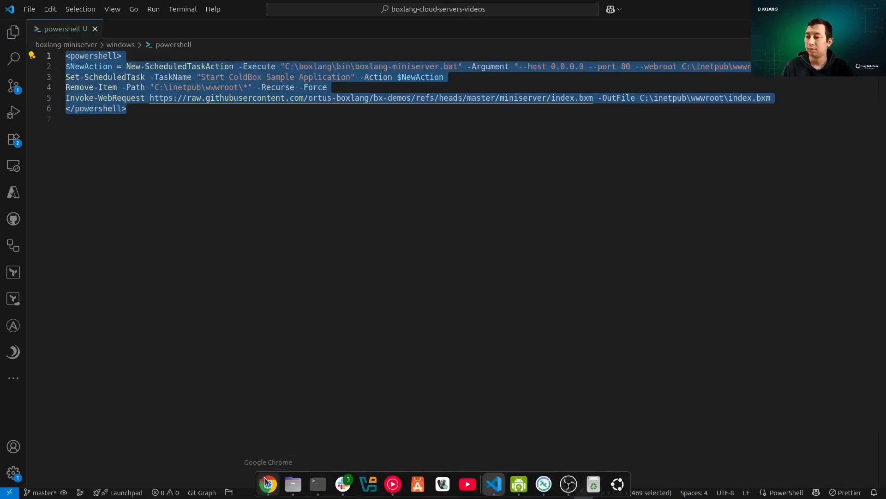
left_click(265, 483)
left_click(150, 350)
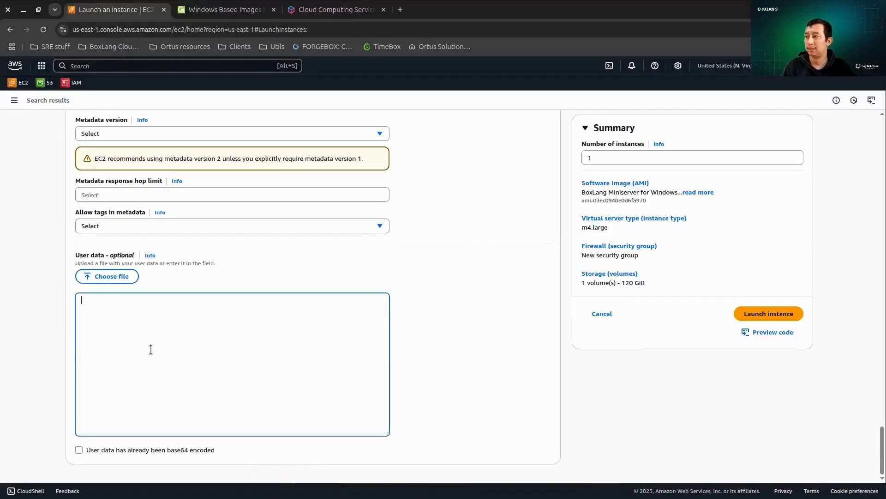
key("ctrl+v")
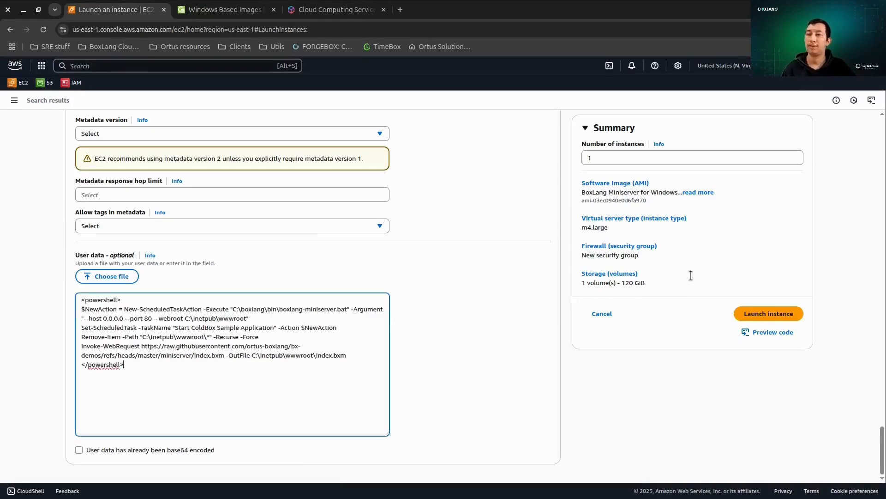
Step: Launch the instance and refresh the Instances list to check the state of boxlang-miniserver
left_click(766, 316)
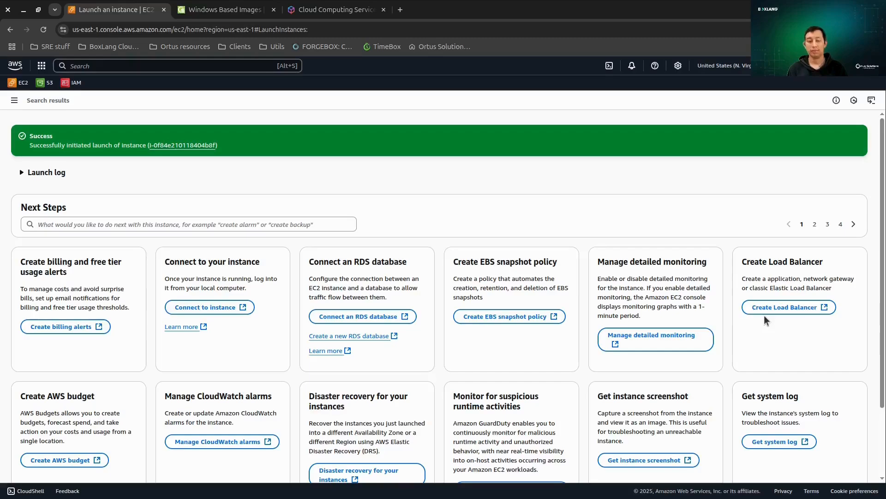
left_click(15, 100)
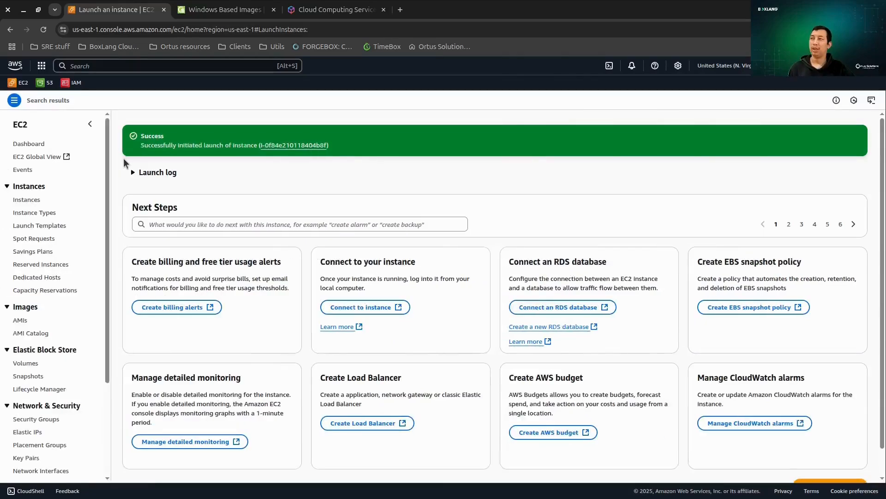
left_click(32, 200)
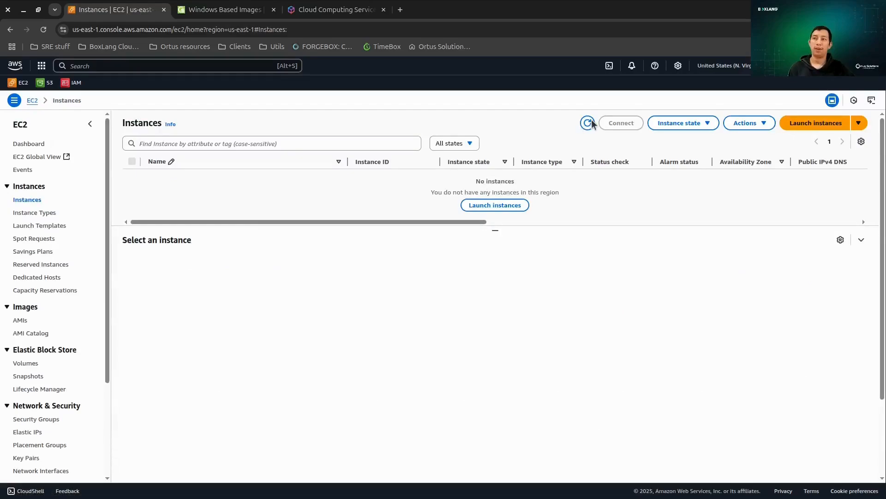
left_click(591, 123)
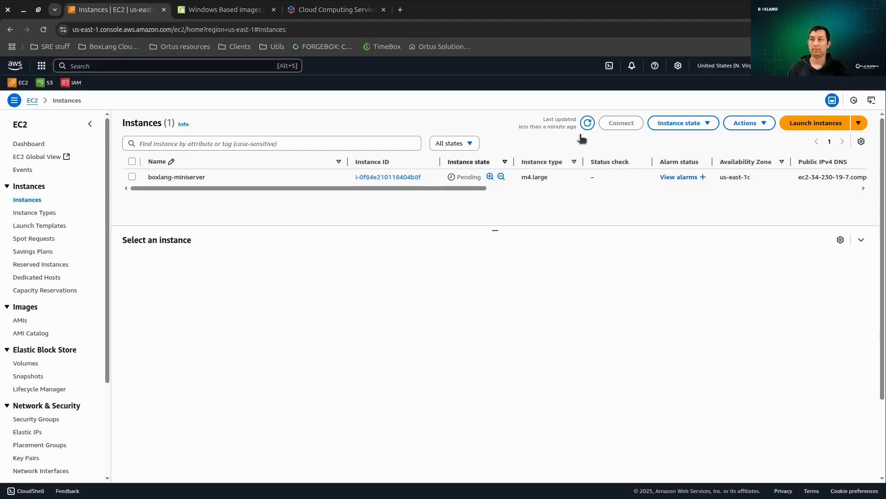
left_click(587, 123)
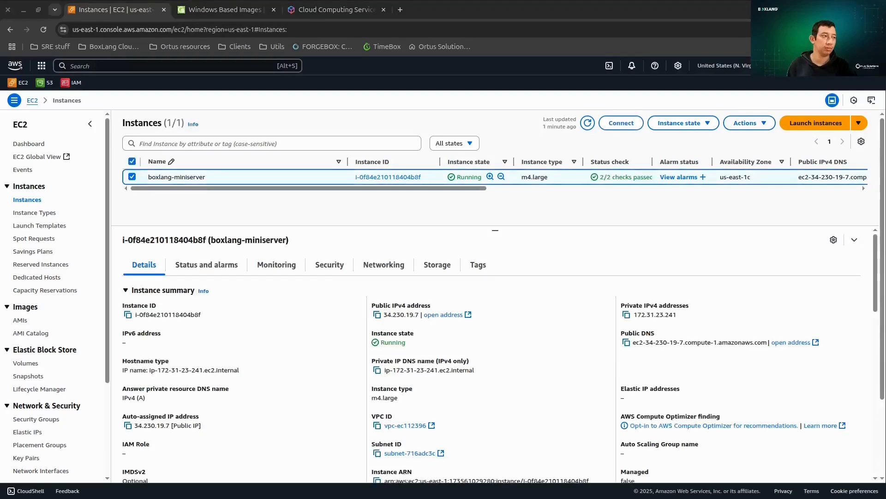
left_click(588, 124)
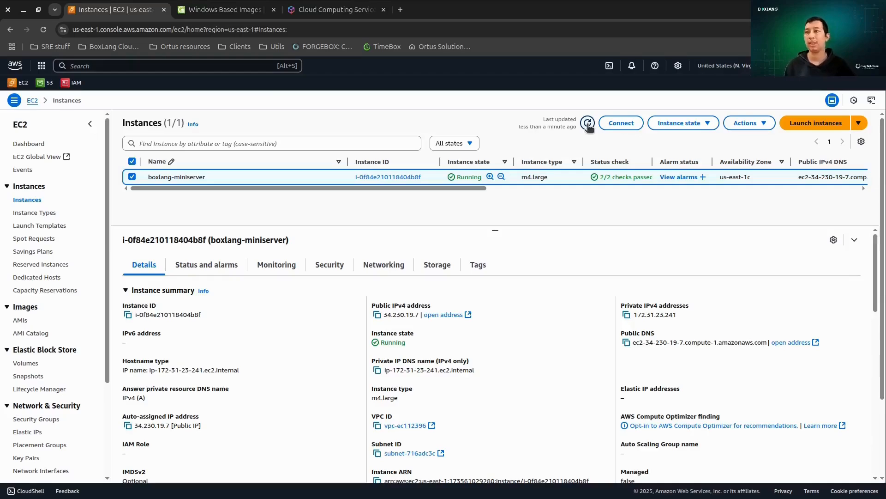
Step: Open the RDP client connection options for boxlang-miniserver and download its remote desktop file
left_click(622, 123)
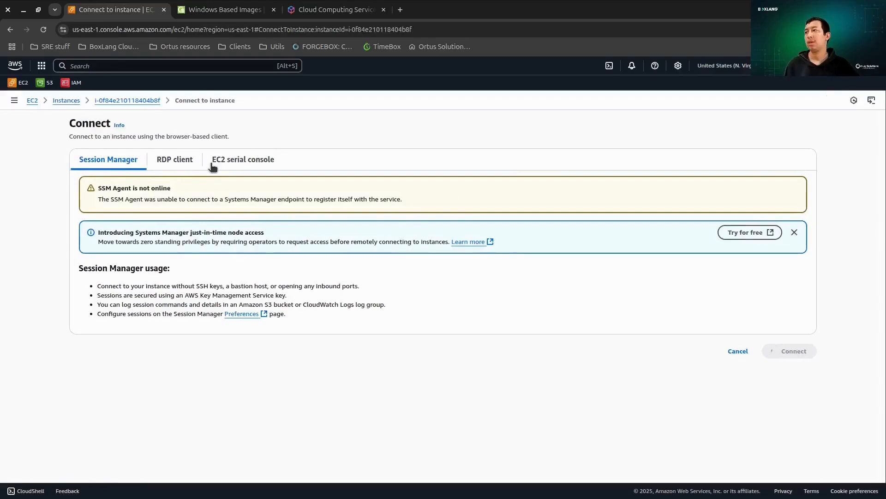
left_click(176, 162)
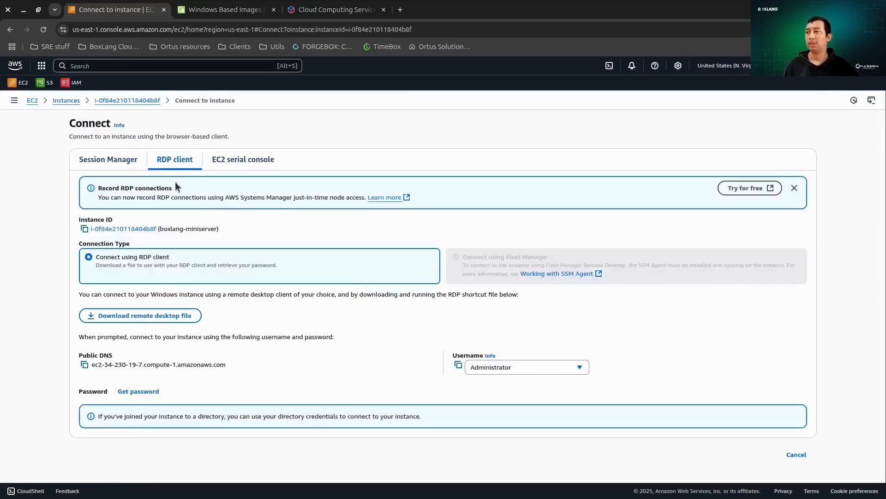
left_click(166, 319)
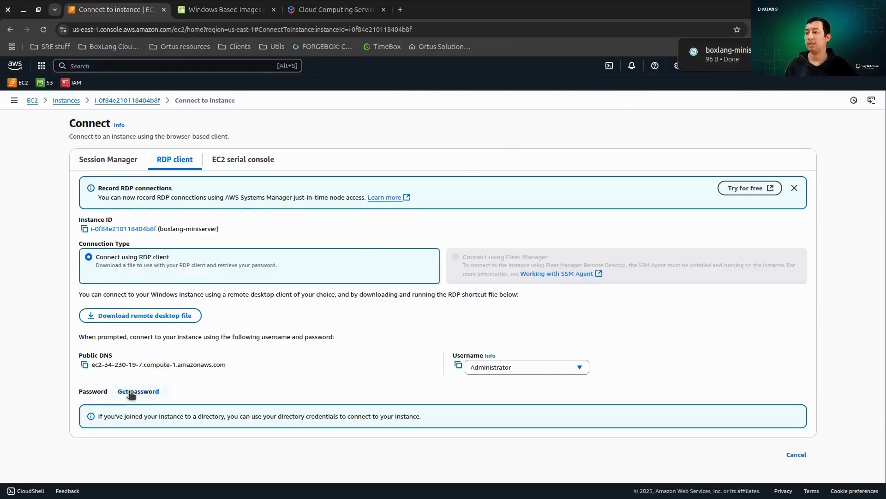
Step: Decrypt the instance's Windows administrator password by uploading the private key file id_rsa.bk from the .ssh folder
left_click(146, 393)
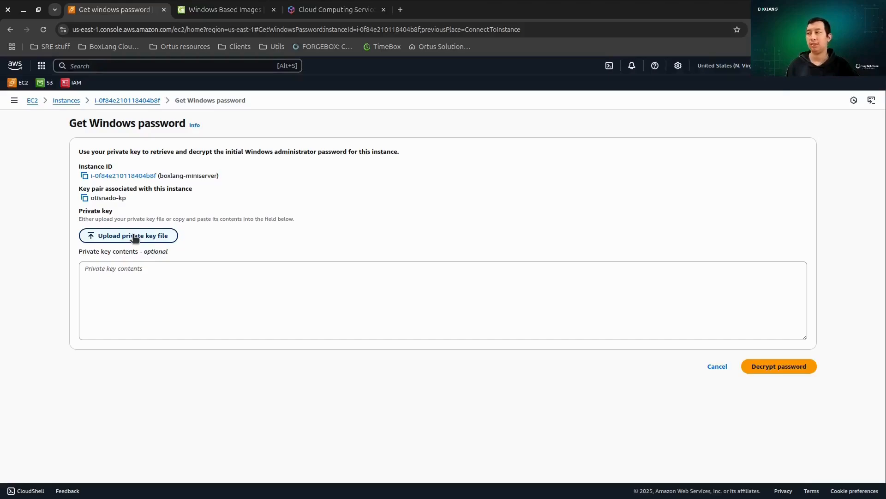
left_click(134, 236)
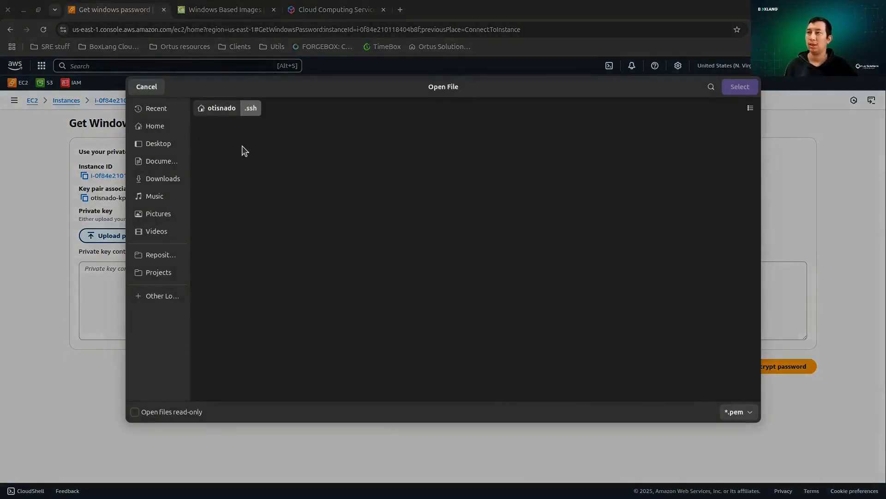
left_click(224, 110)
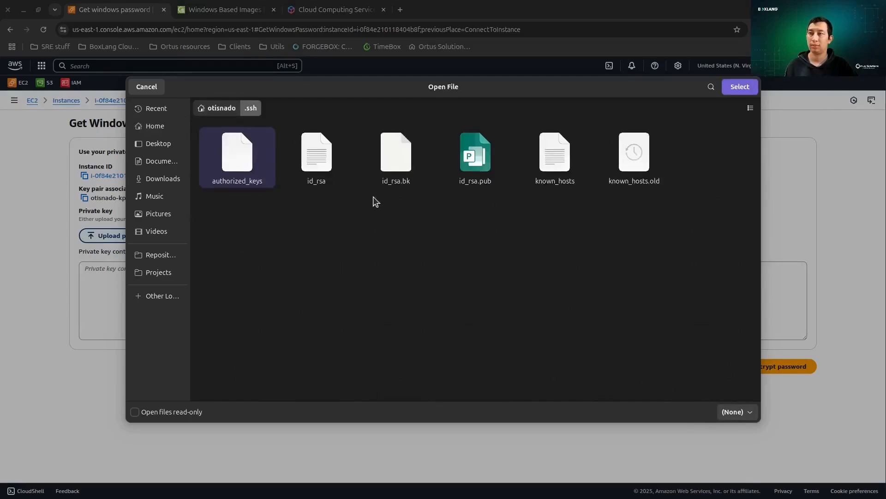
double_click(393, 179)
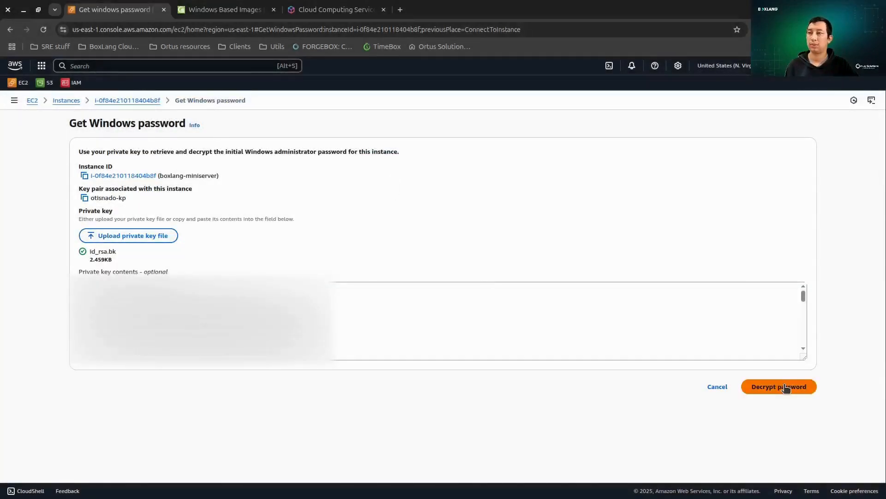
left_click(784, 388)
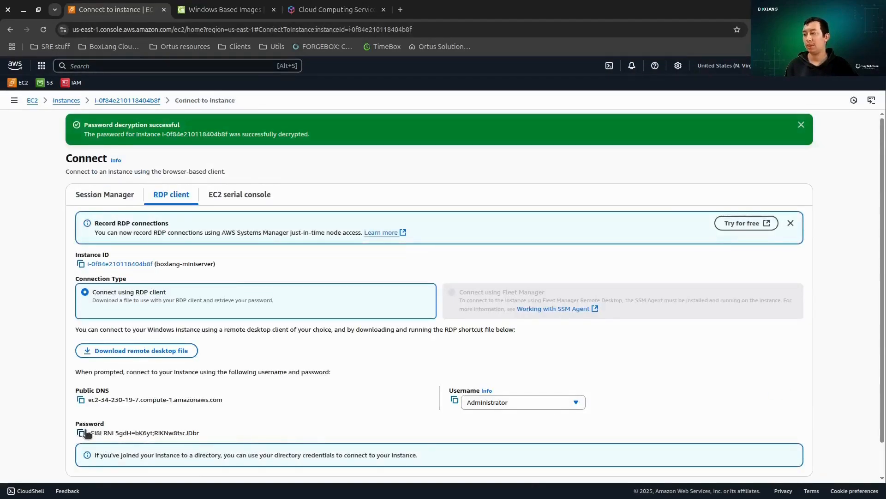
Step: Copy the decrypted administrator password and paste it on a new line below the script in VS Code
left_click(81, 434)
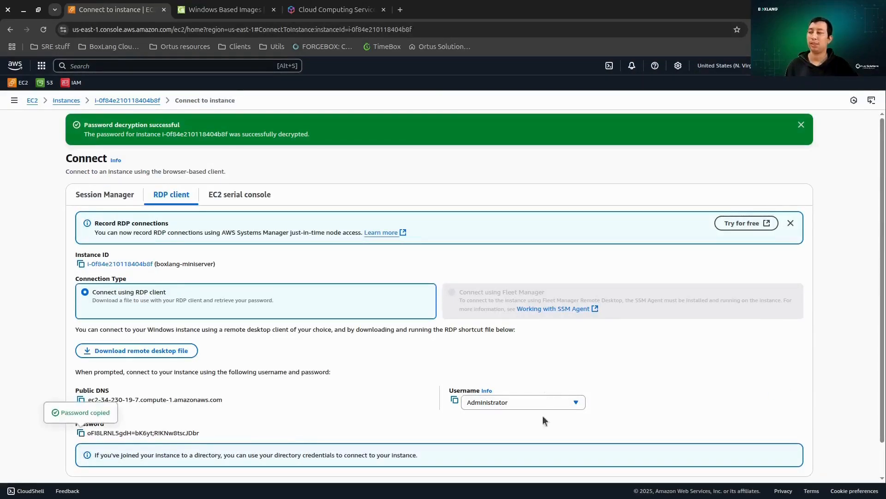
mouse_move(540, 494)
left_click(492, 483)
left_click(272, 291)
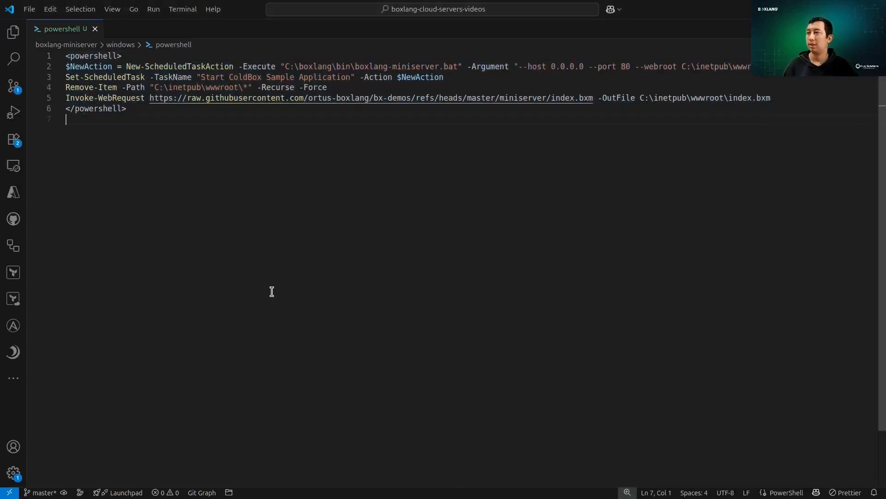
key("Return")
key("ctrl+v")
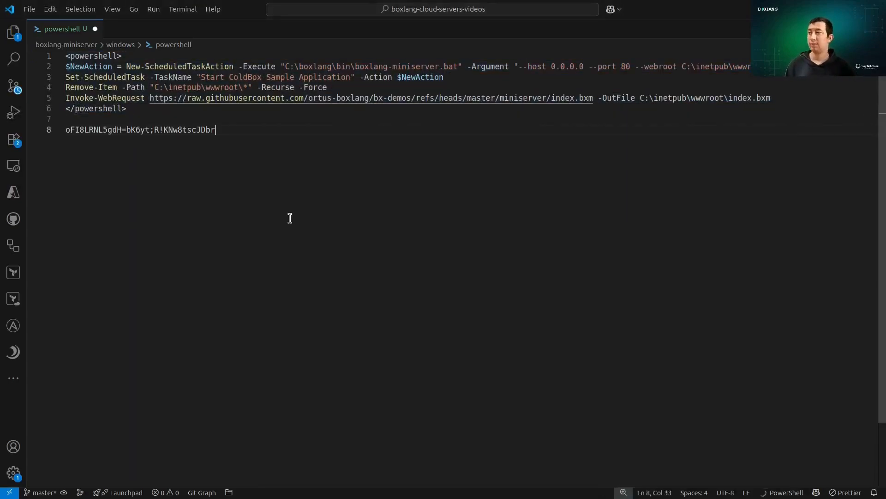
Step: Switch to Remmina and import the downloaded RDP file from the Downloads folder
left_click(544, 484)
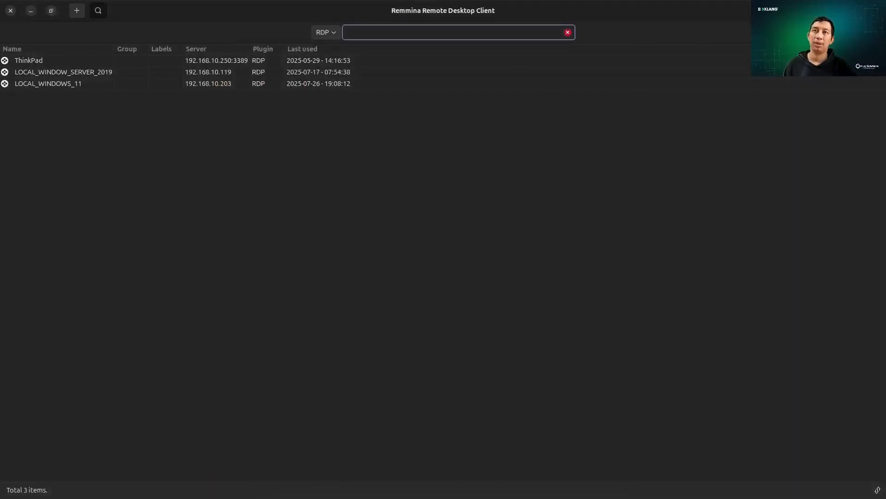
left_click(876, 11)
left_click(730, 68)
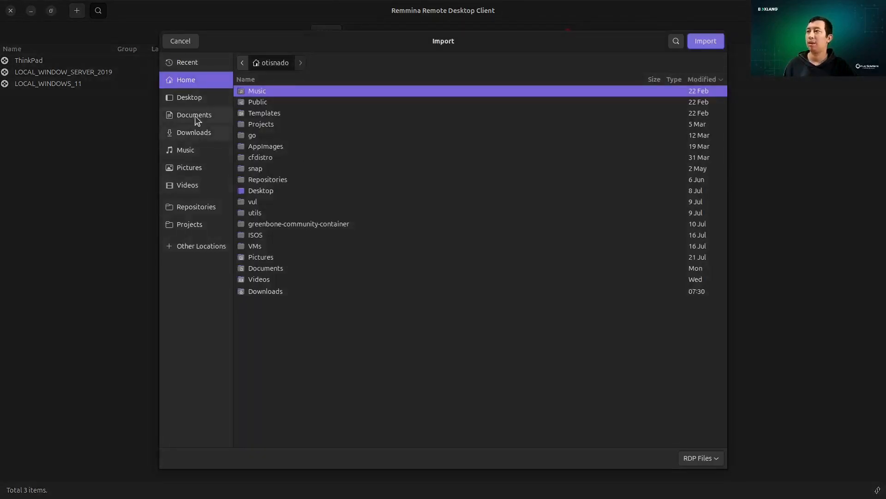
left_click(199, 132)
double_click(259, 137)
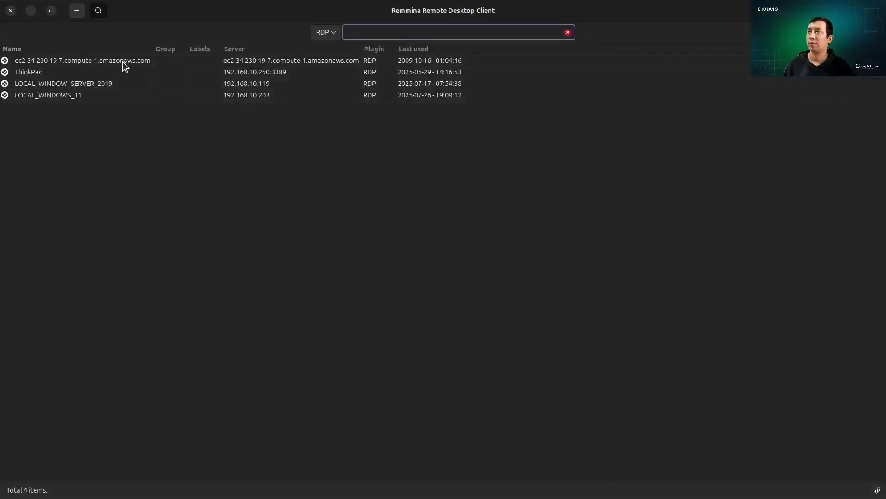
Step: Connect to the imported EC2 host in a maximized window, accept its certificate and log in as Administrator with the account password
double_click(123, 62)
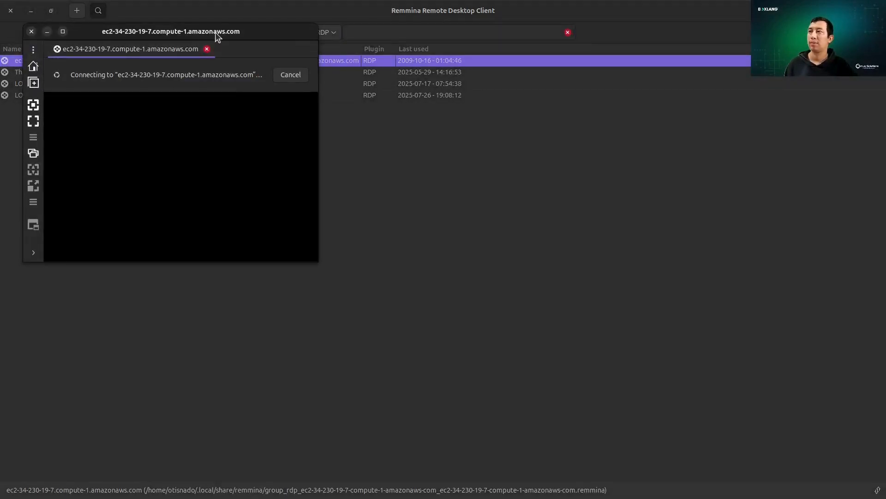
double_click(215, 32)
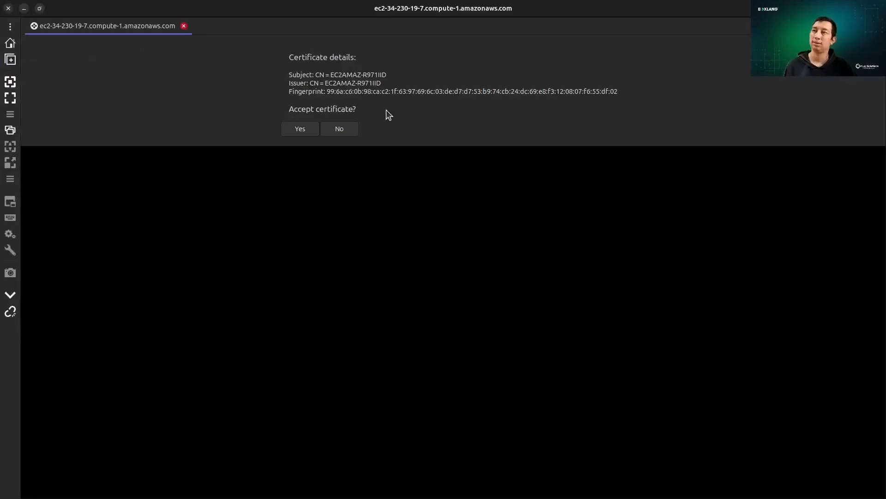
left_click(302, 128)
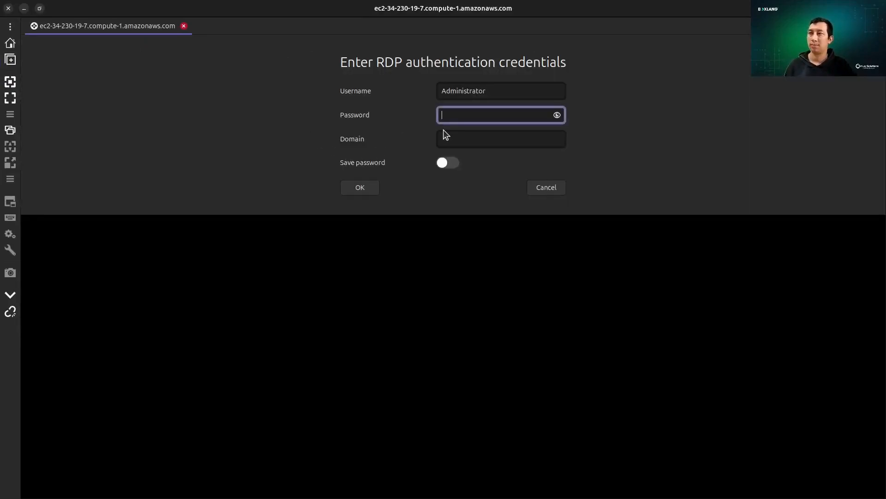
key("ctrl+v")
left_click(360, 187)
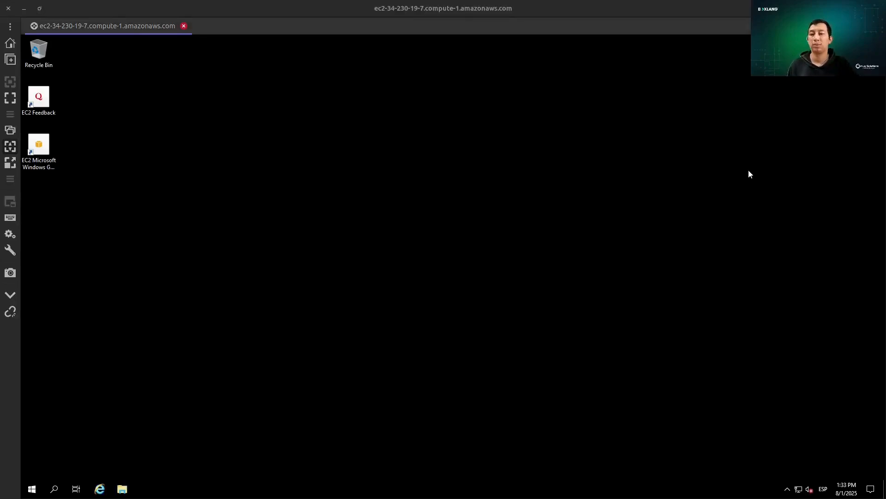
Step: Browse to C:\inetpub\wwwroot in File Explorer on the remote server to check the web root's contents
left_click(121, 489)
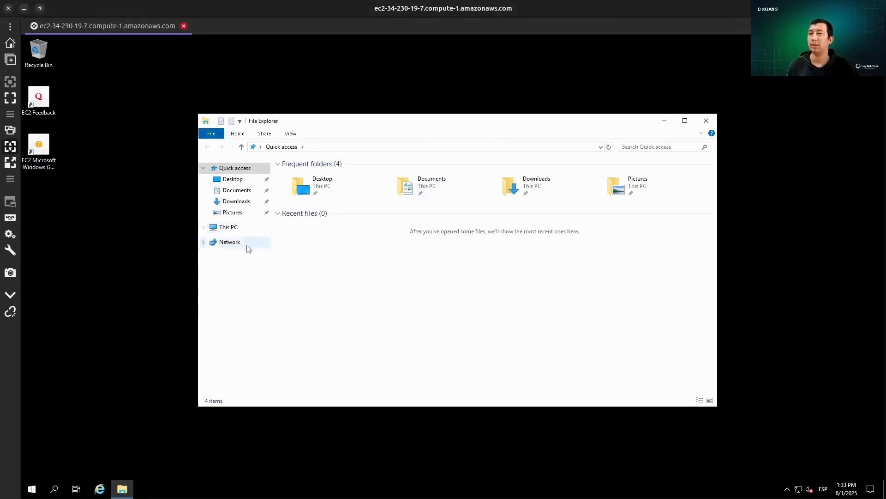
left_click(231, 227)
double_click(316, 276)
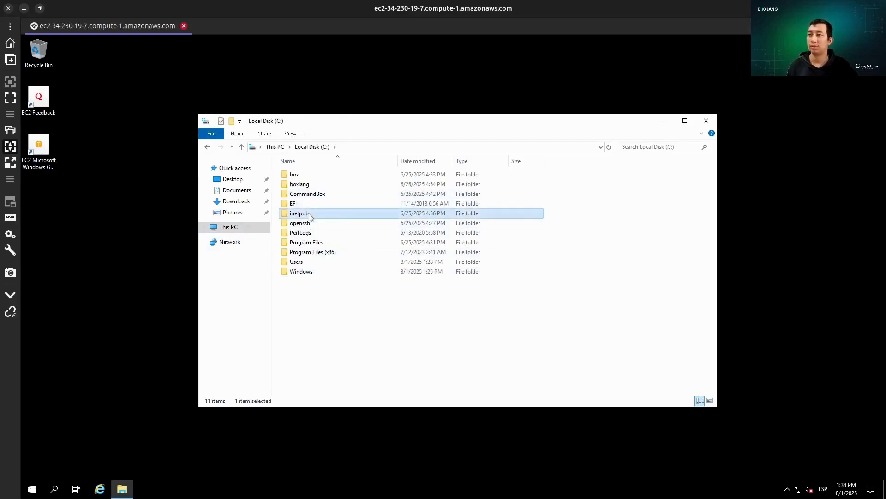
double_click(301, 213)
double_click(300, 175)
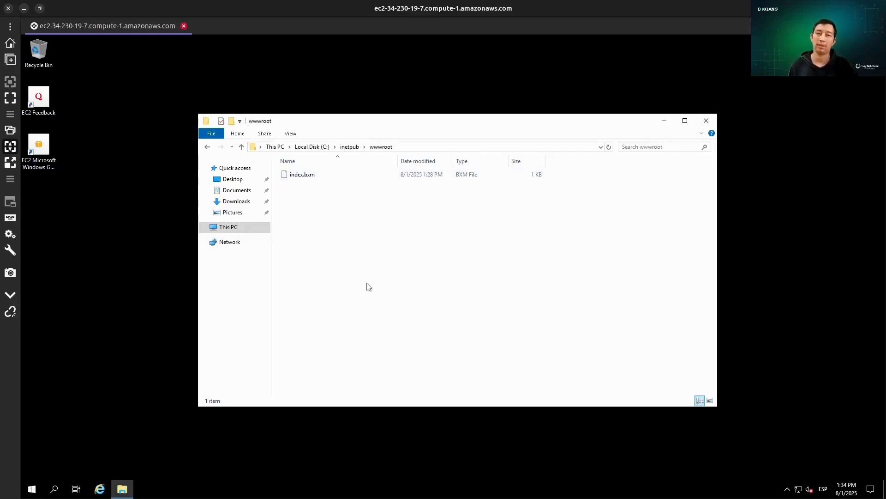
Step: Open PowerShell on the remote server, start CommandBox with the box command and check its version with the version command
left_click(31, 492)
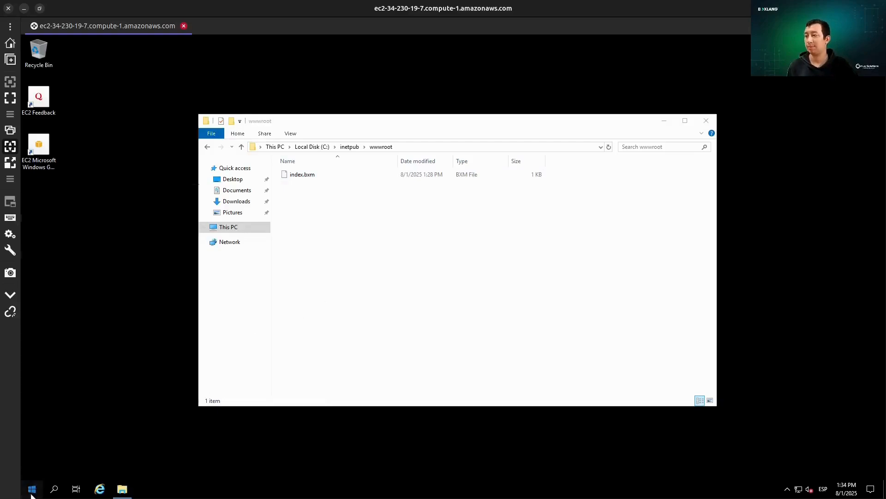
left_click(240, 229)
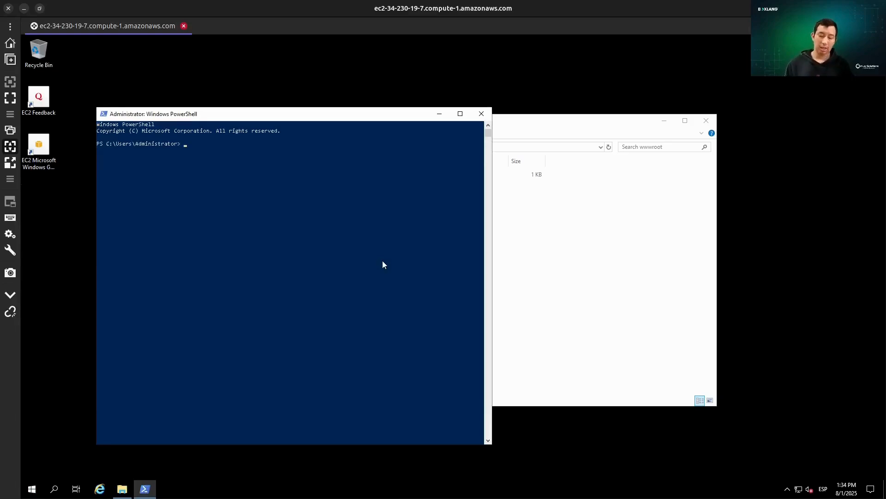
type("po")
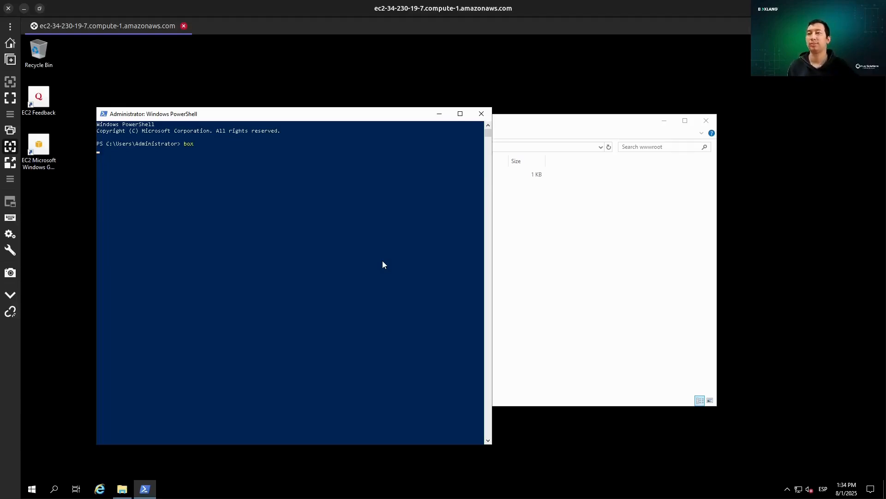
left_click(353, 209)
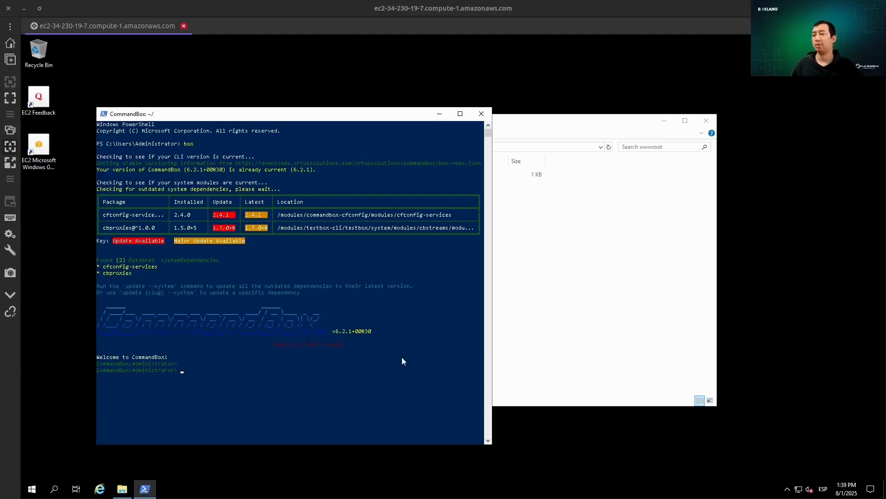
type("version")
key("Return")
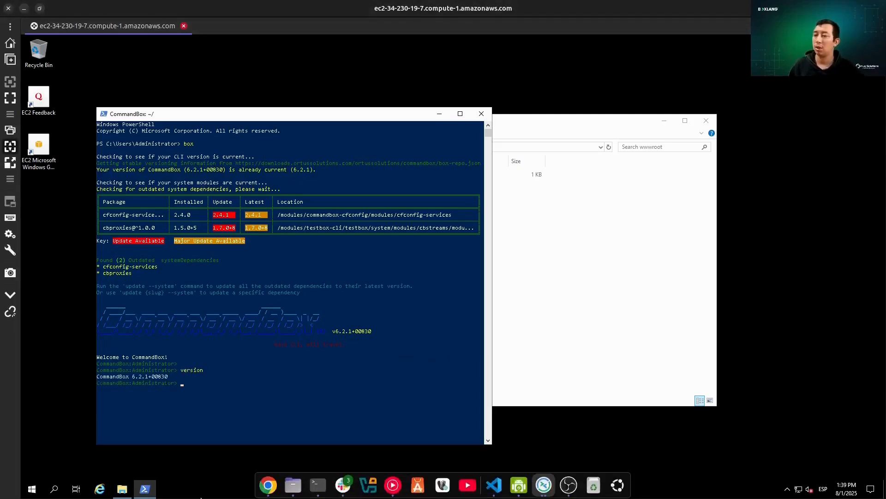
Step: Switch to Chrome, leave the connection page for the EC2 instances list and copy the boxlang-miniserver instance's public IPv4 address
left_click(261, 485)
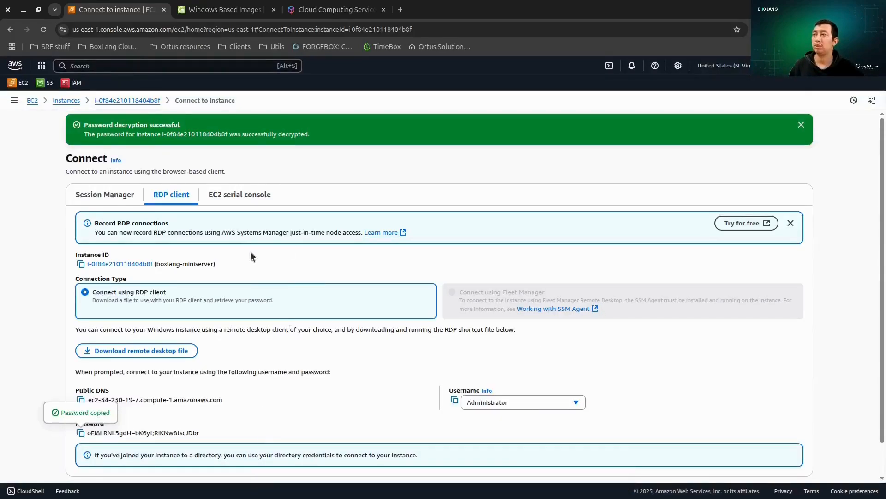
scroll(467, 257, "down", 2)
left_click(792, 456)
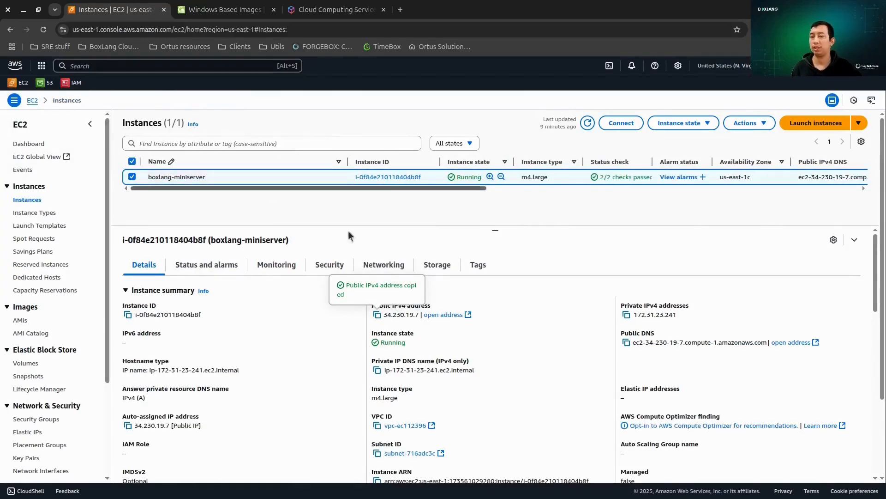
left_click(377, 314)
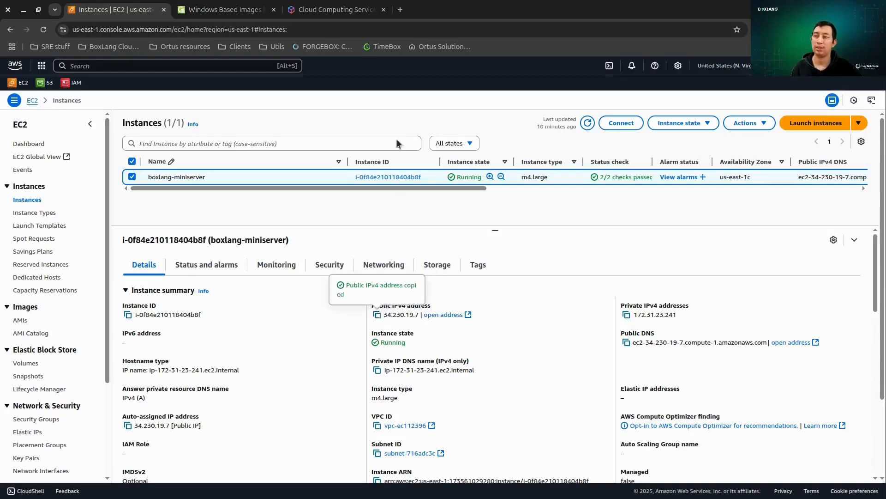
left_click(400, 9)
type("h")
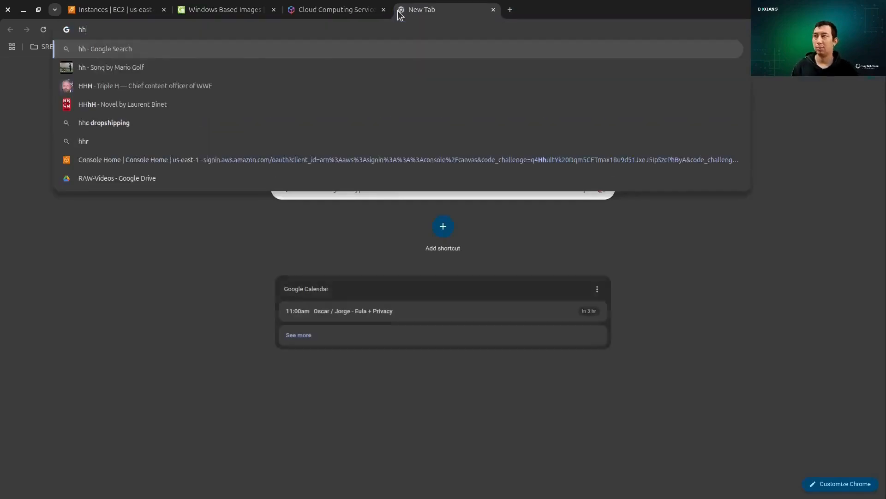
type("ttps:")
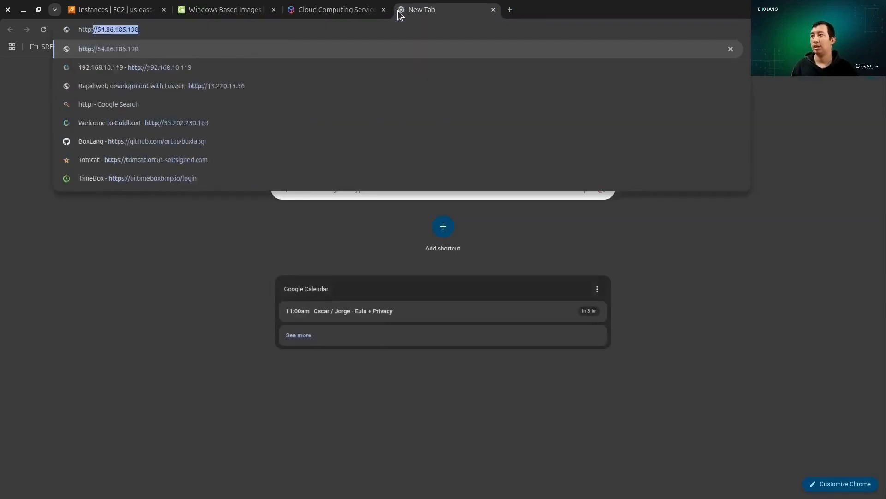
type("//34.230.19.7")
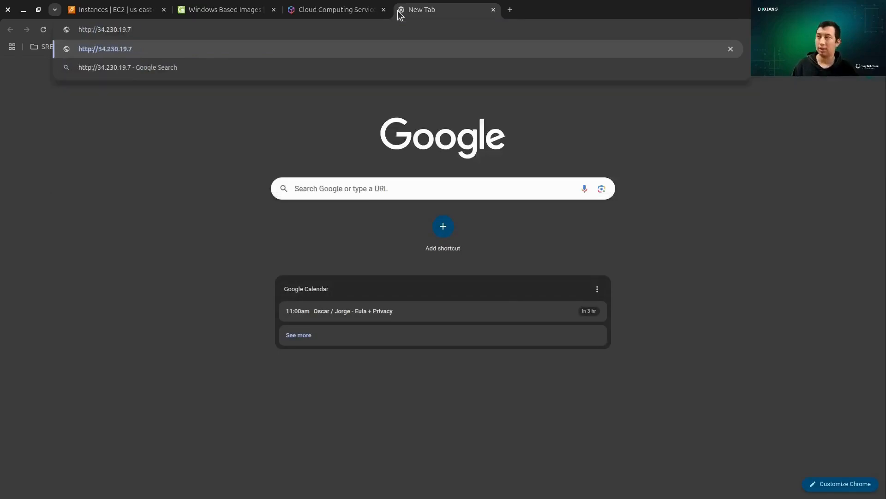
key("Return")
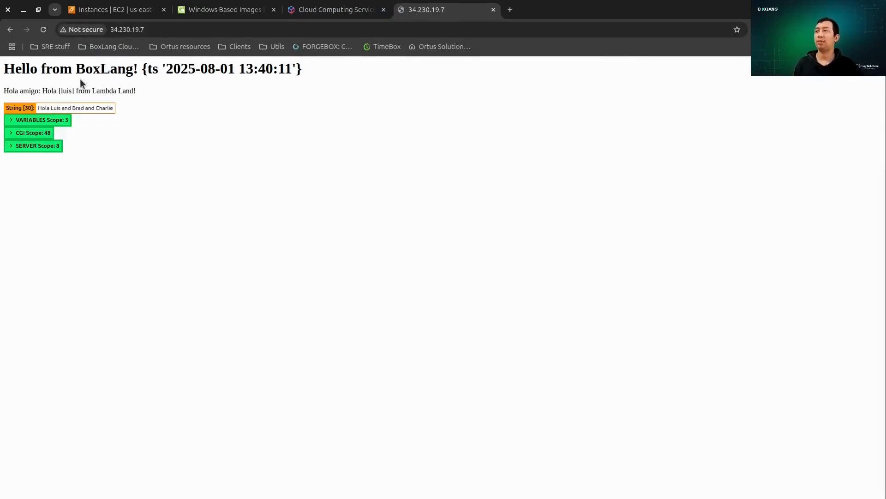
left_click(8, 121)
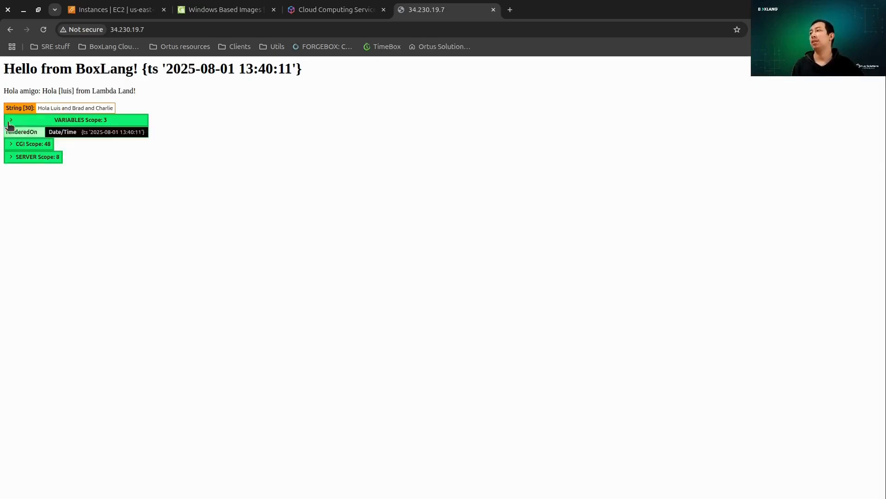
left_click(10, 144)
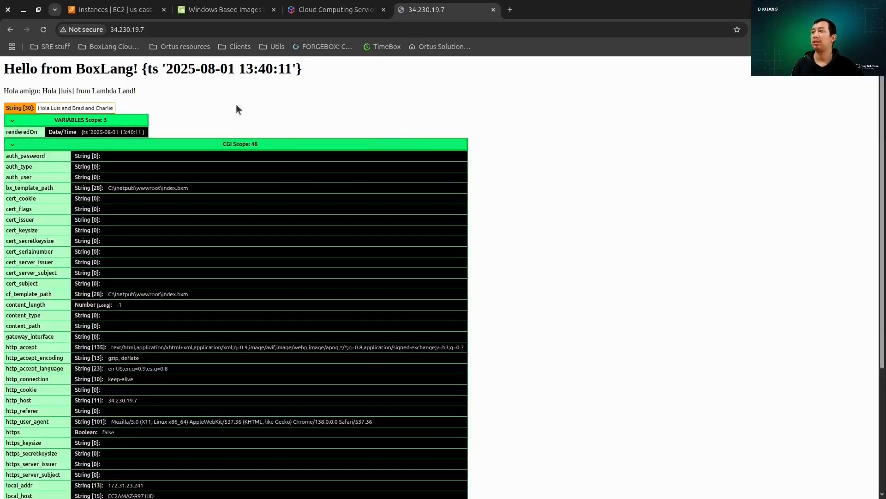